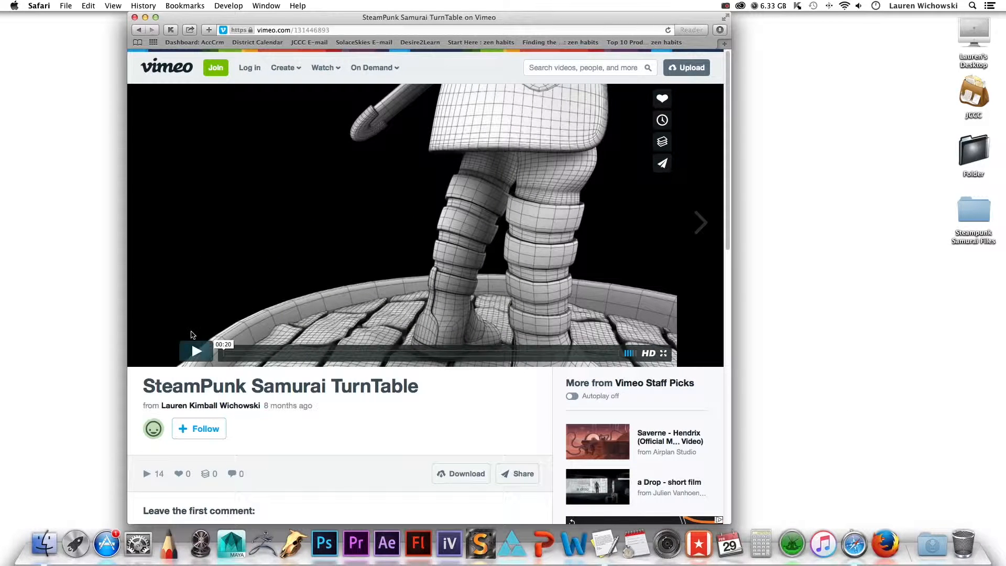
# Play the SteamPunk Samurai TurnTable video on Vimeo, skip through it to the end, and minimize the browser window
pyautogui.click(196, 350)
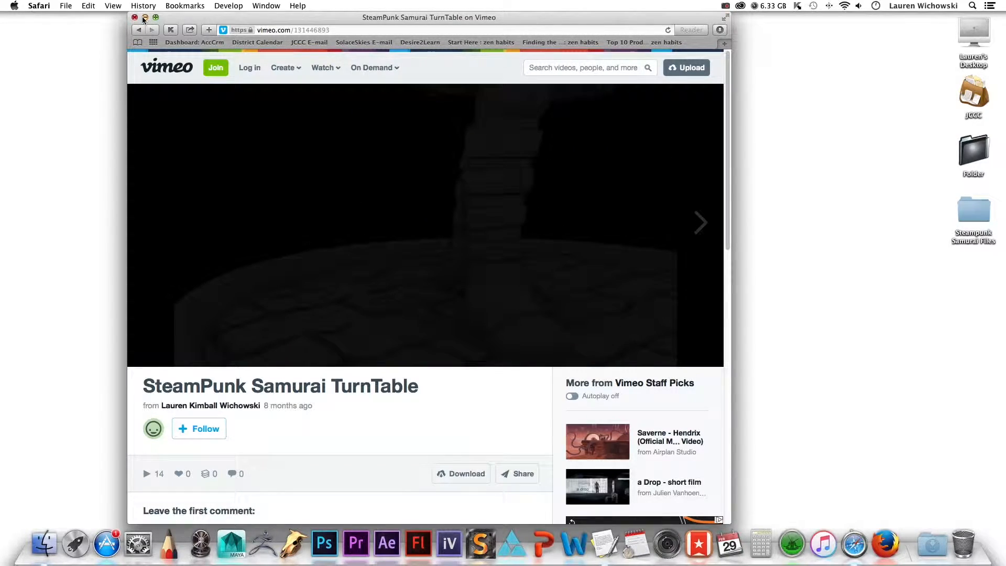
pyautogui.click(465, 353)
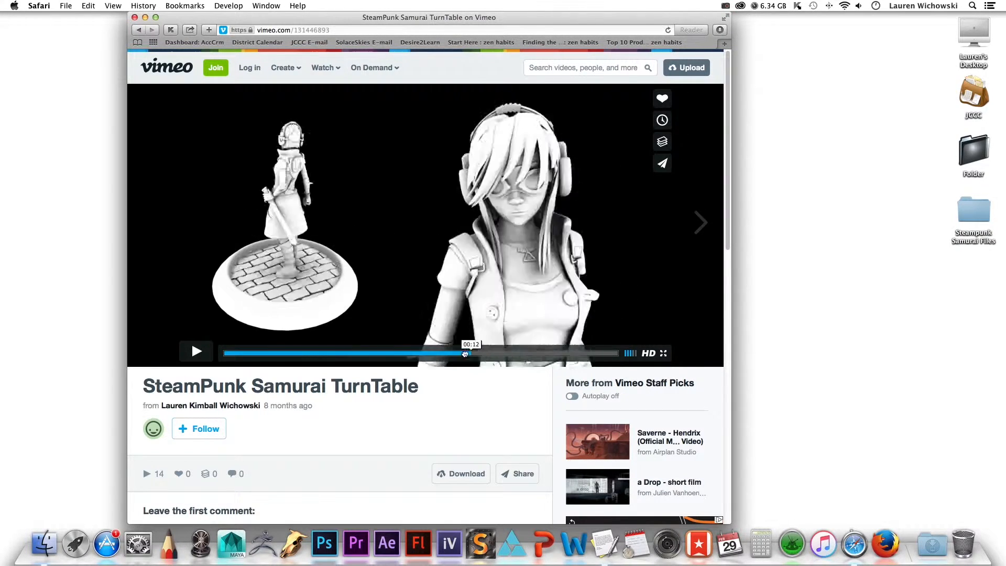
pyautogui.moveTo(465, 354); pyautogui.dragTo(618, 353)
pyautogui.click(146, 17)
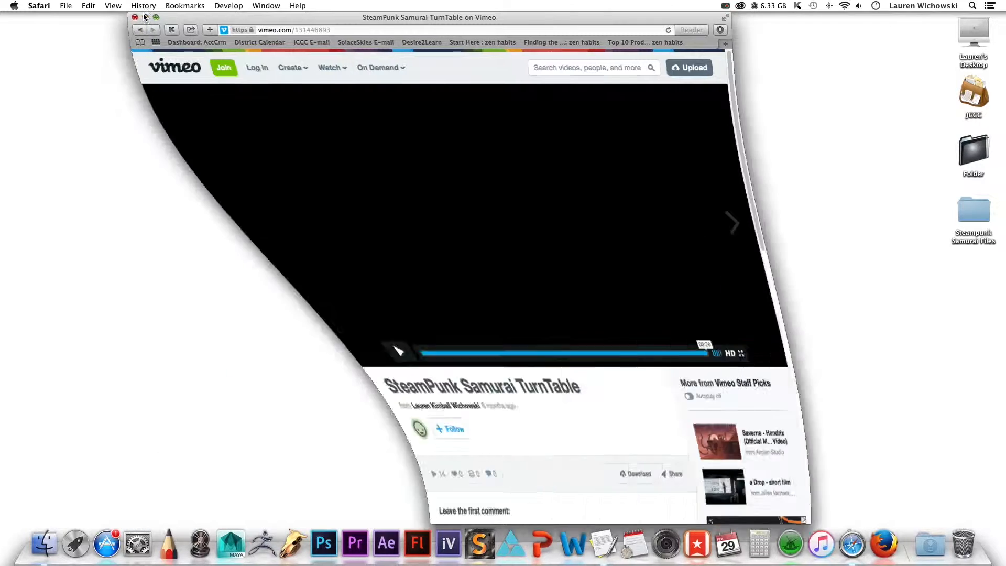
# Switch to Premiere Pro and start a new project named Demo_Reel
pyautogui.click(283, 359)
pyautogui.click(344, 542)
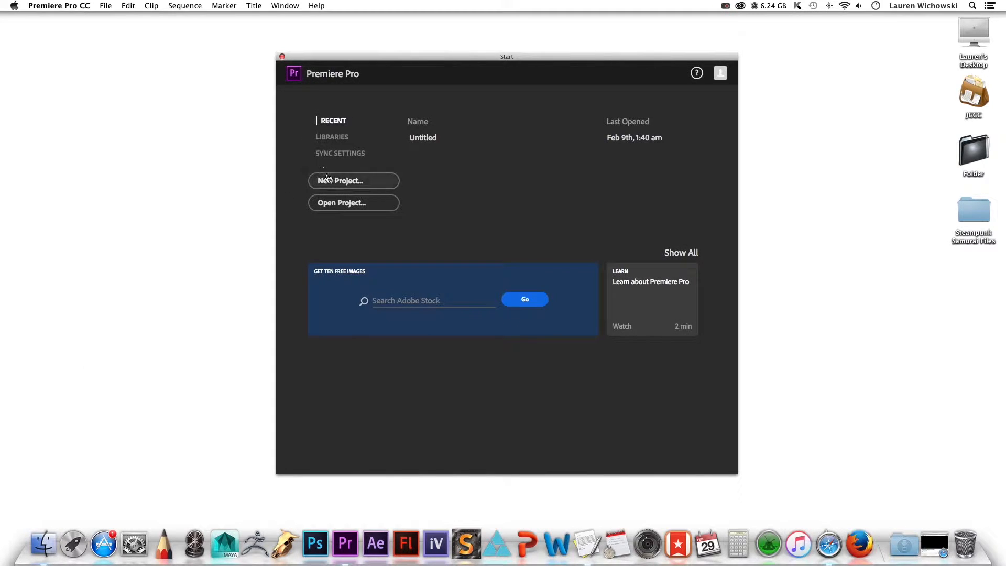
pyautogui.click(325, 179)
pyautogui.write('Demo_Reel')
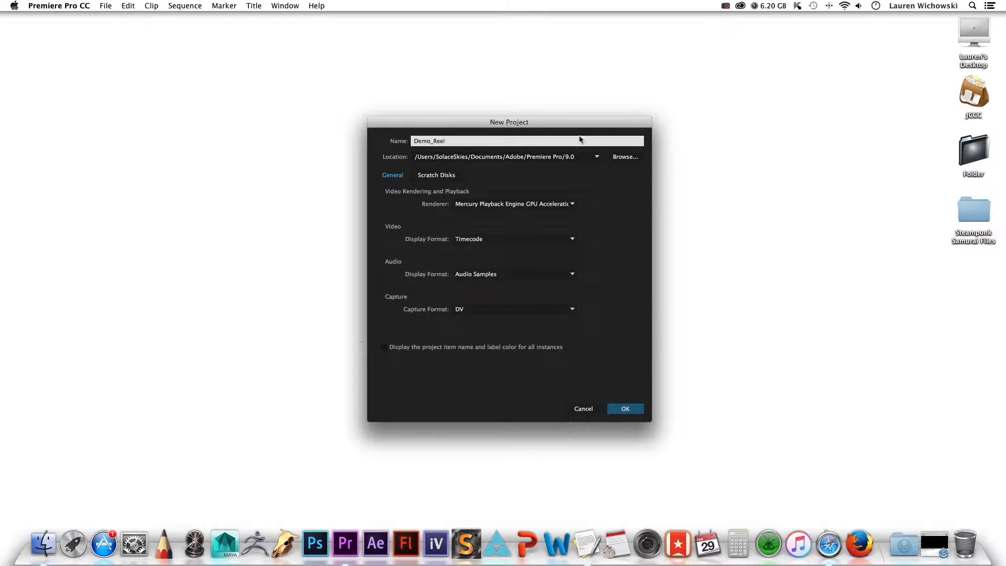
# Set the project's location to the Desktop folder and create the project with the default settings
pyautogui.click(629, 157)
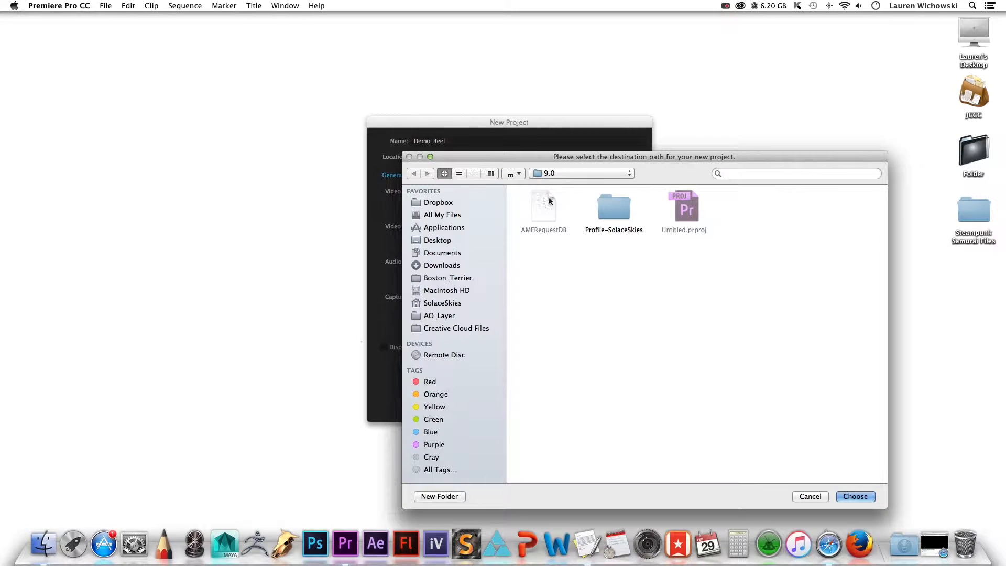
pyautogui.click(802, 499)
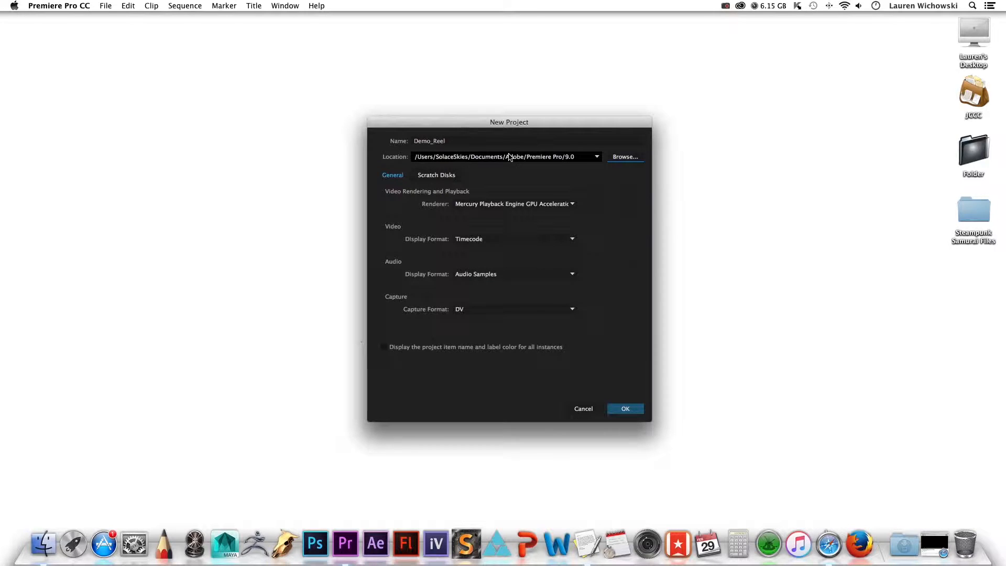
pyautogui.click(620, 157)
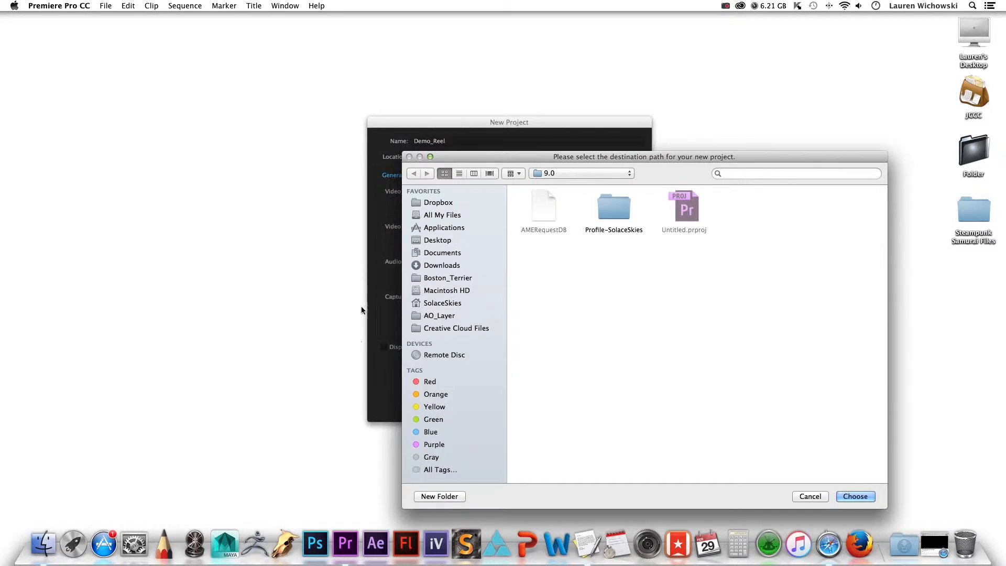
pyautogui.click(438, 240)
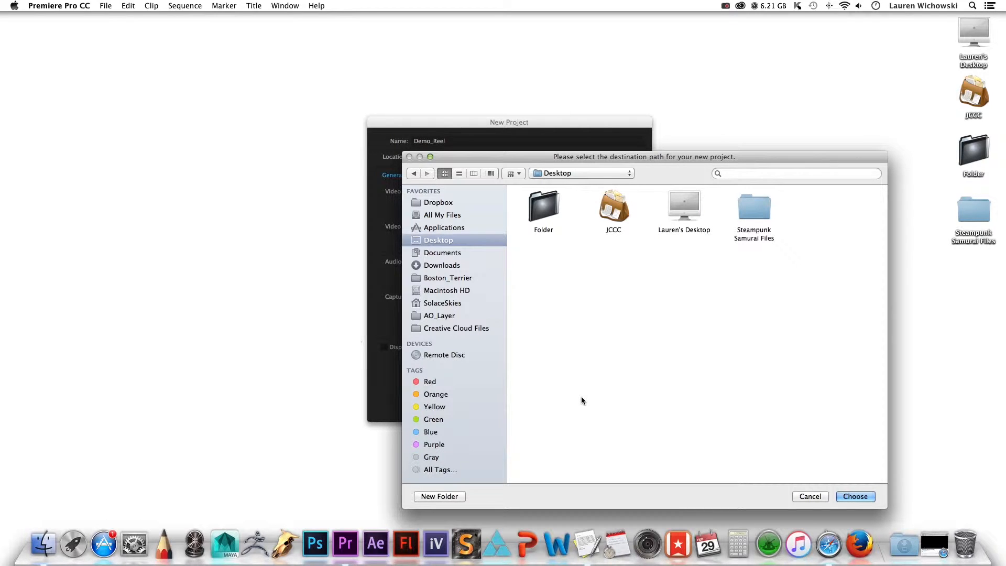
pyautogui.click(854, 495)
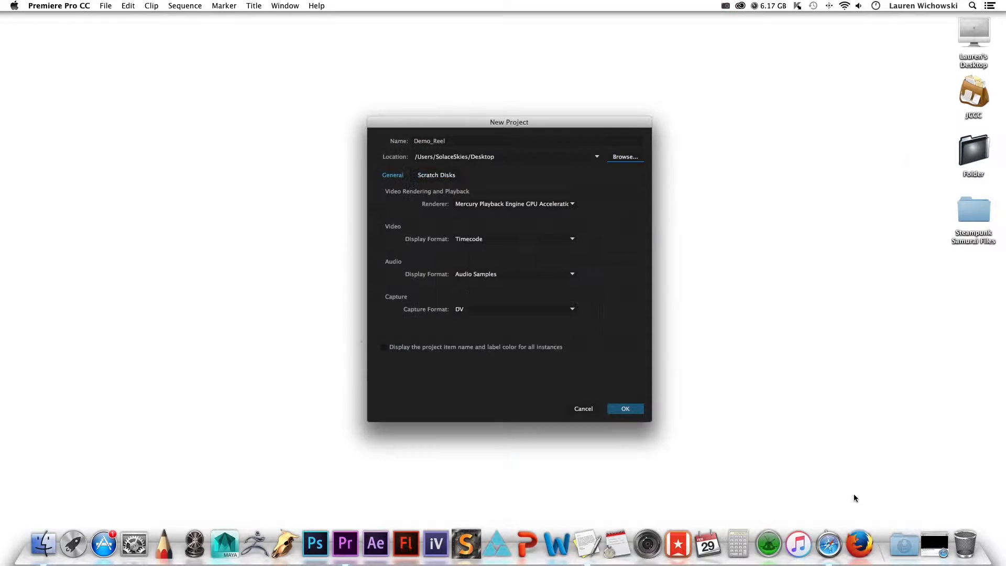
pyautogui.click(618, 408)
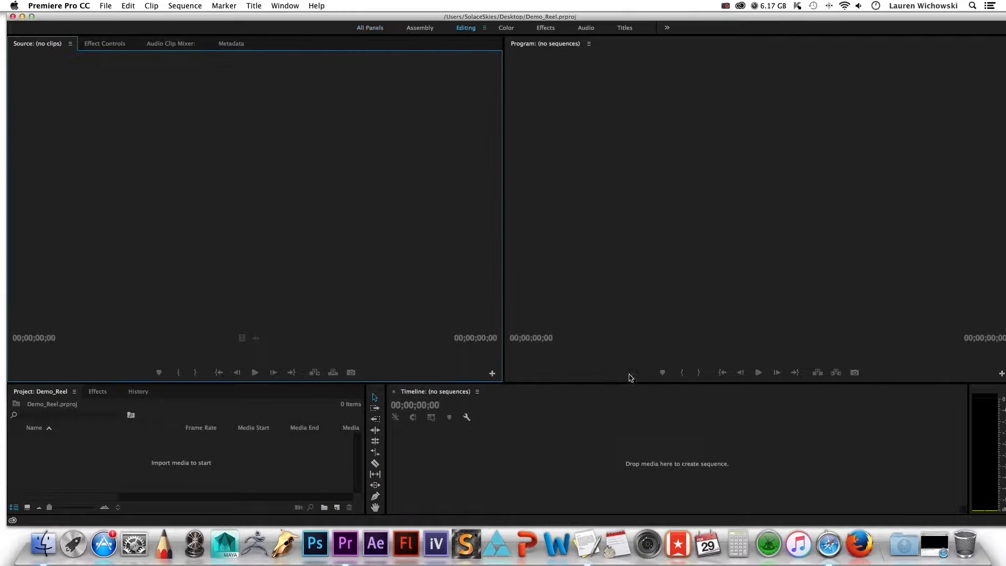
# Fit the Premiere Pro window to the screen and make the project and timeline area taller
pyautogui.click(31, 17)
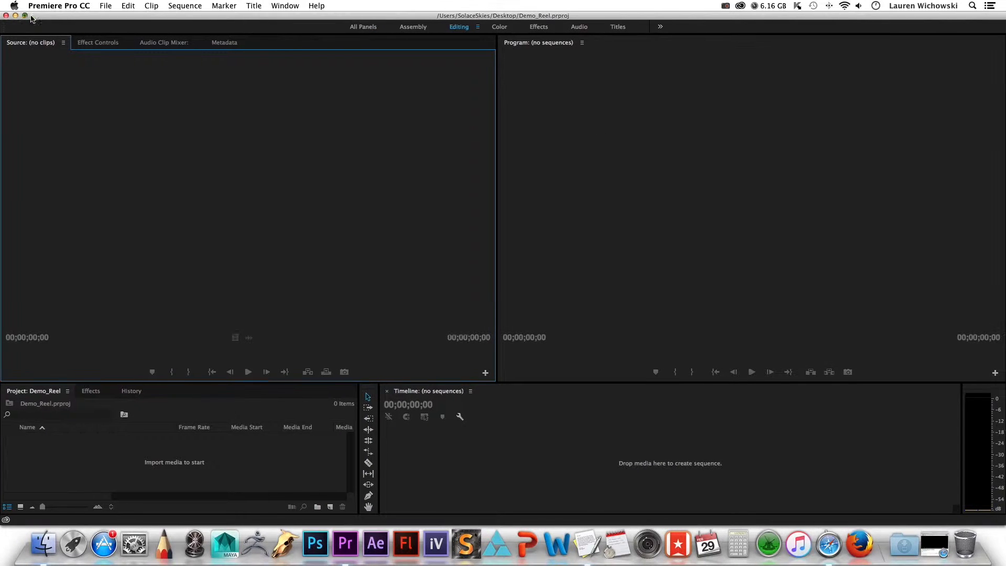
pyautogui.moveTo(492, 384); pyautogui.dragTo(492, 325)
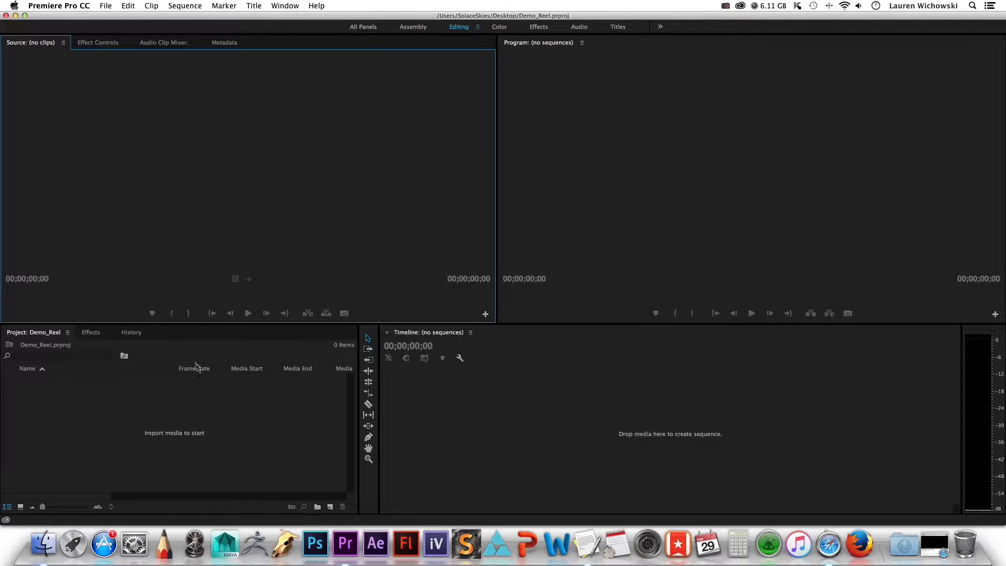
# Import the AO_Layer frames from Steampunk Samurai Files as an image sequence starting at Samurai_Girl_0001.tga
pyautogui.doubleClick(90, 412)
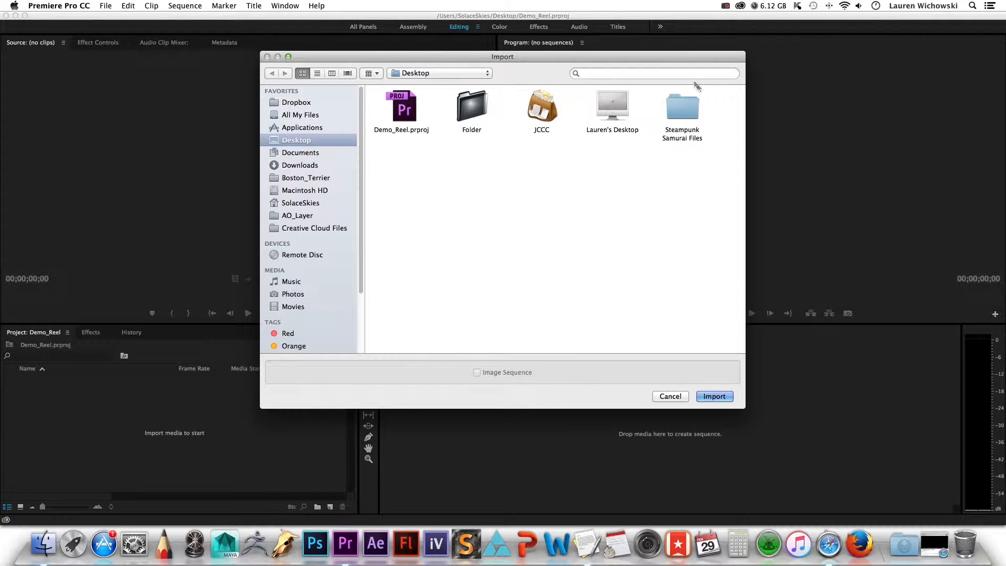
pyautogui.click(688, 105)
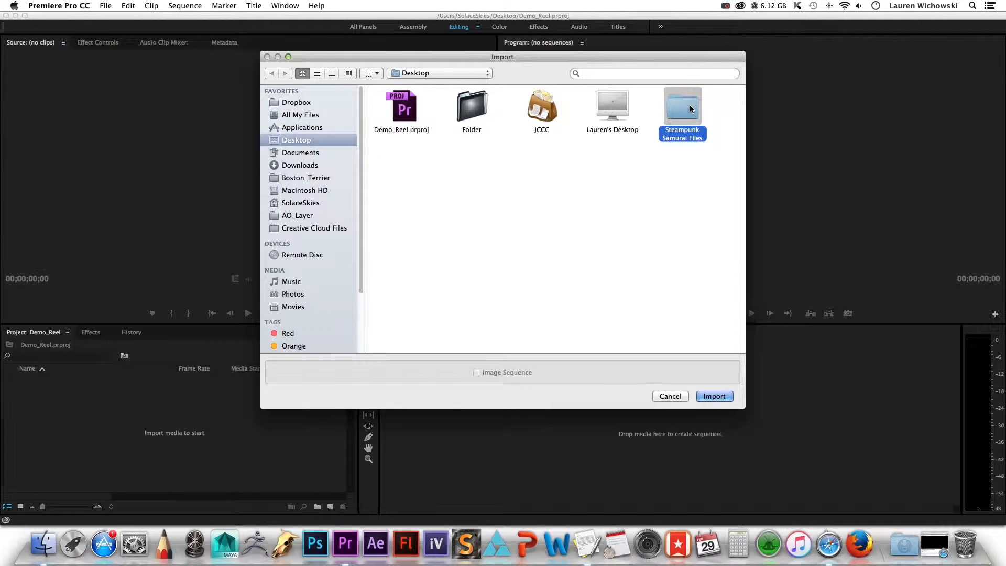
pyautogui.doubleClick(690, 108)
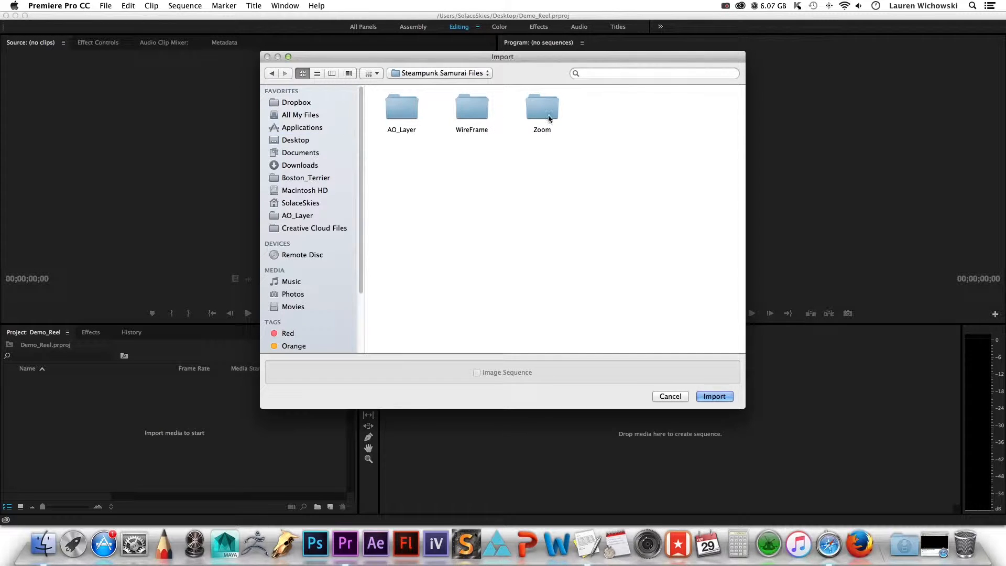
pyautogui.doubleClick(536, 108)
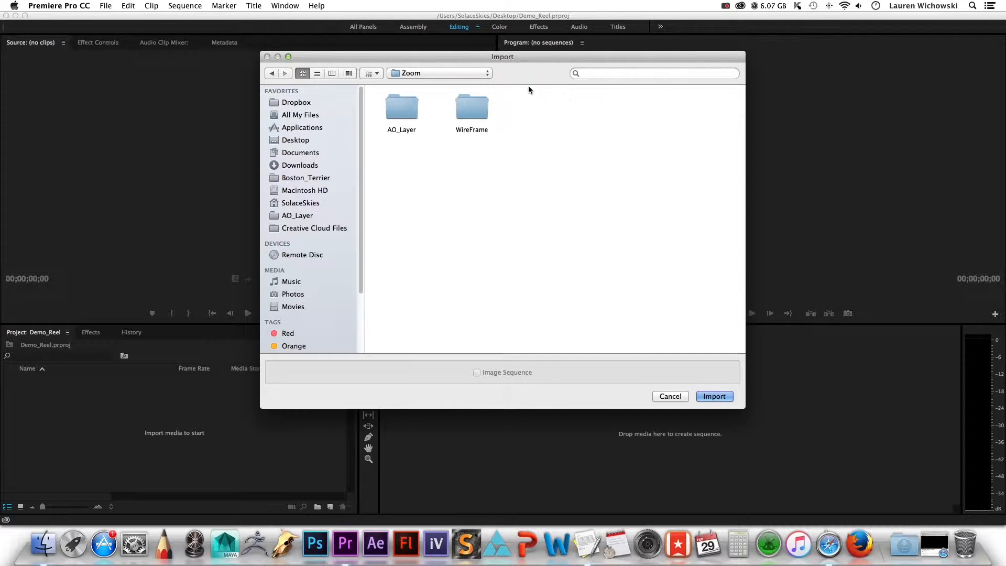
pyautogui.click(272, 74)
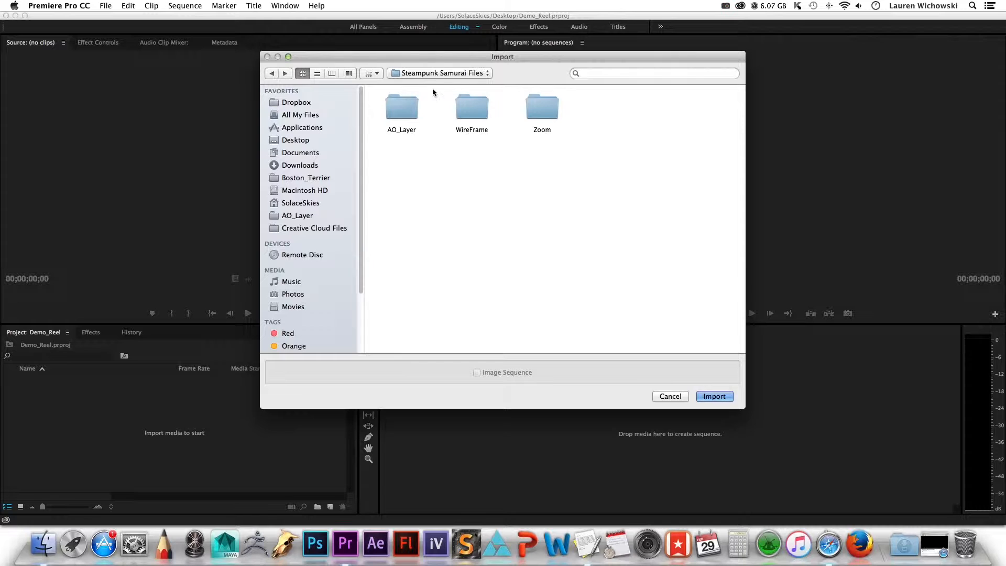
pyautogui.doubleClick(413, 105)
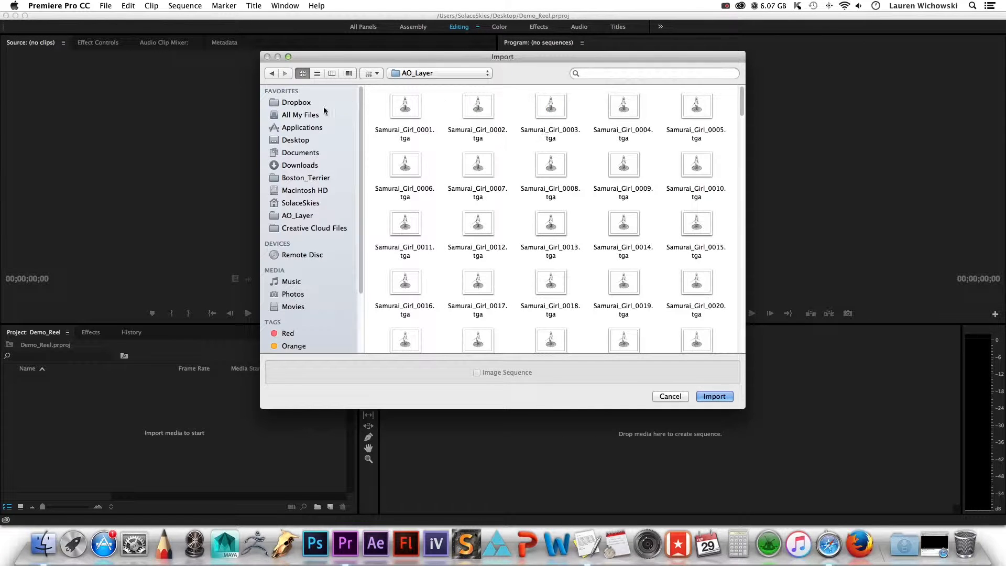
pyautogui.click(419, 102)
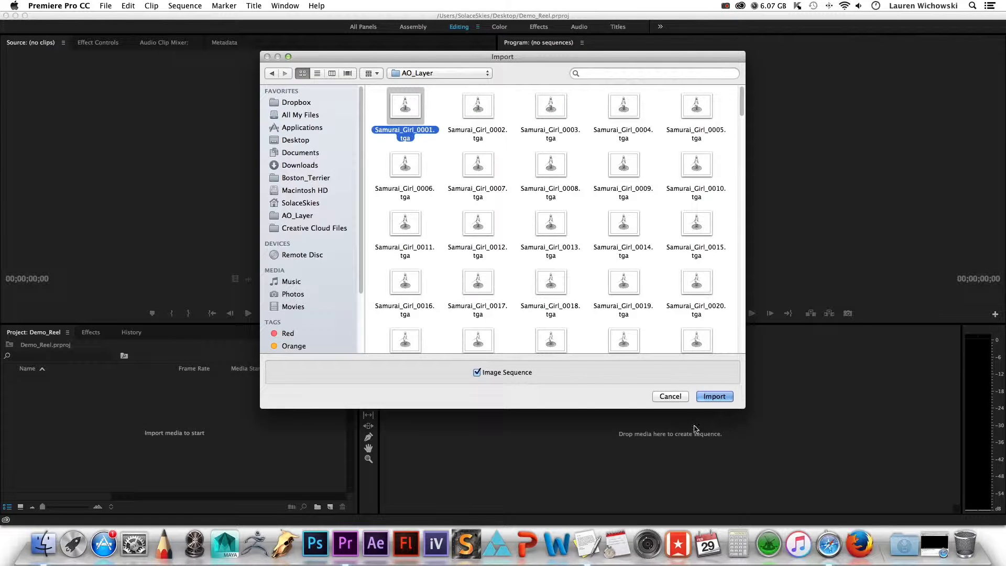
pyautogui.click(719, 399)
# Import the WireFrame folder's Samurai_Girl_0001.tga image sequence and the two zoom sequences, Samurai_Girl_Zoom_0001.tga and Samurai_Girl_Zoom_0050.tga
pyautogui.doubleClick(141, 446)
pyautogui.click(420, 74)
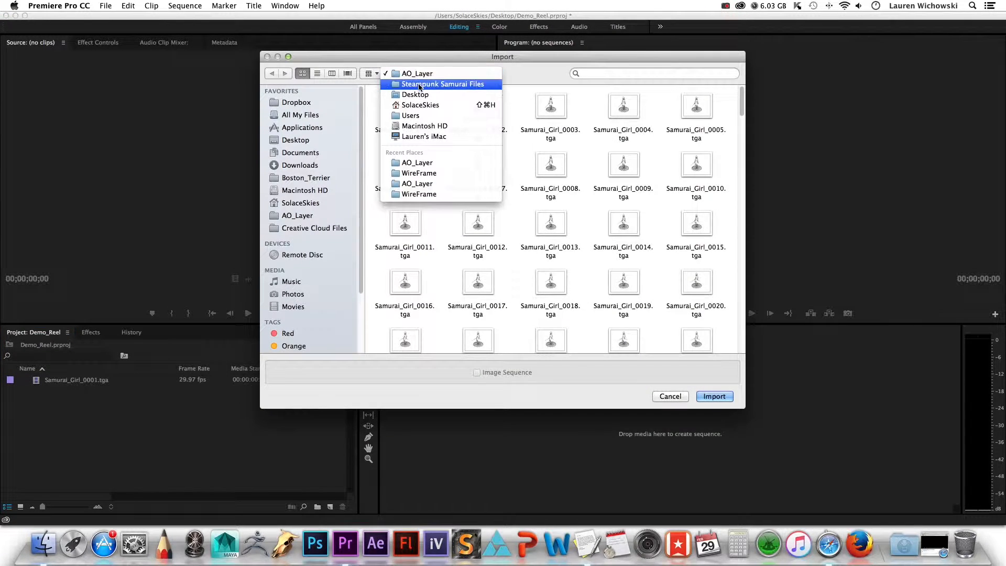
pyautogui.click(420, 84)
pyautogui.doubleClick(472, 106)
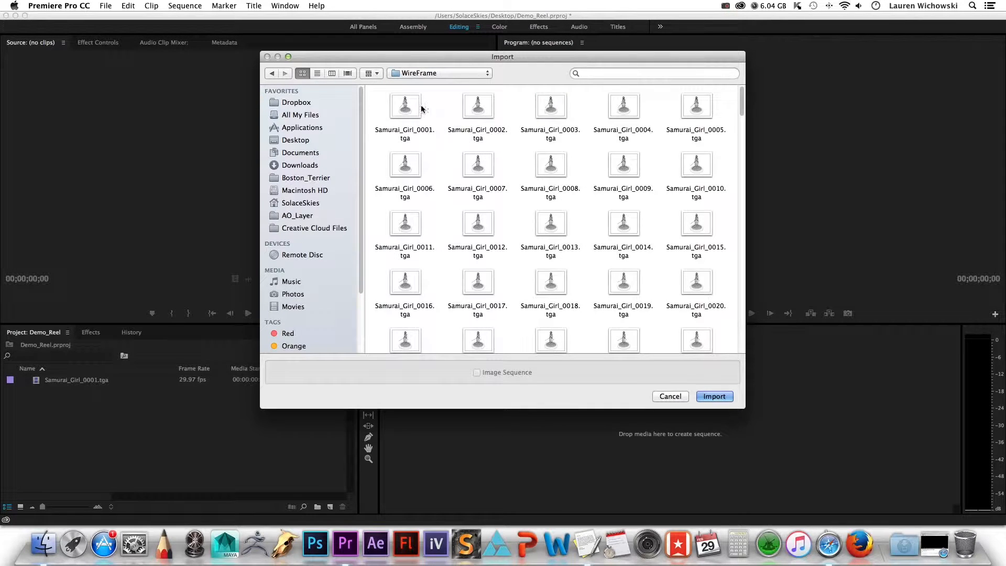
pyautogui.click(406, 108)
pyautogui.click(476, 373)
pyautogui.click(714, 396)
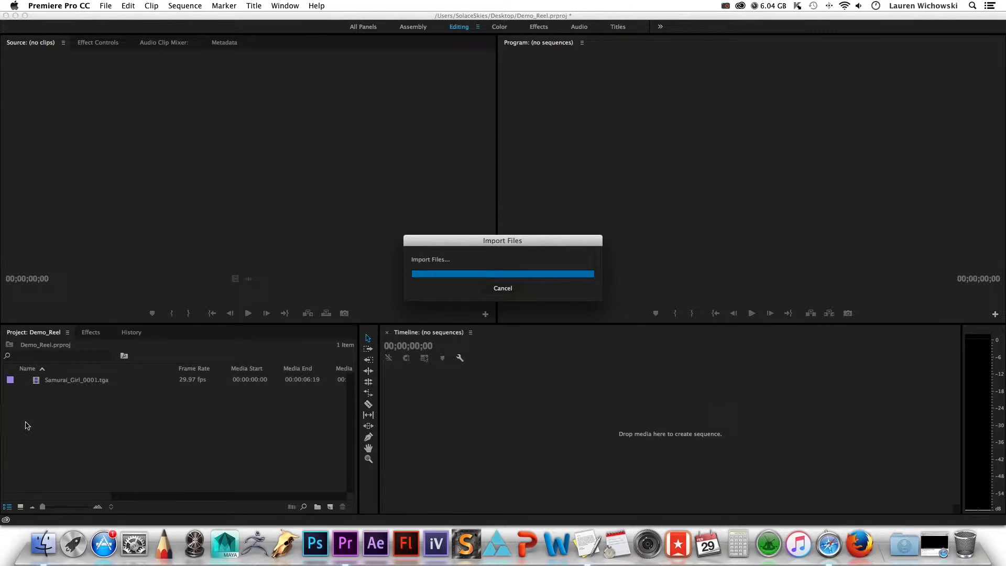
pyautogui.click(101, 473)
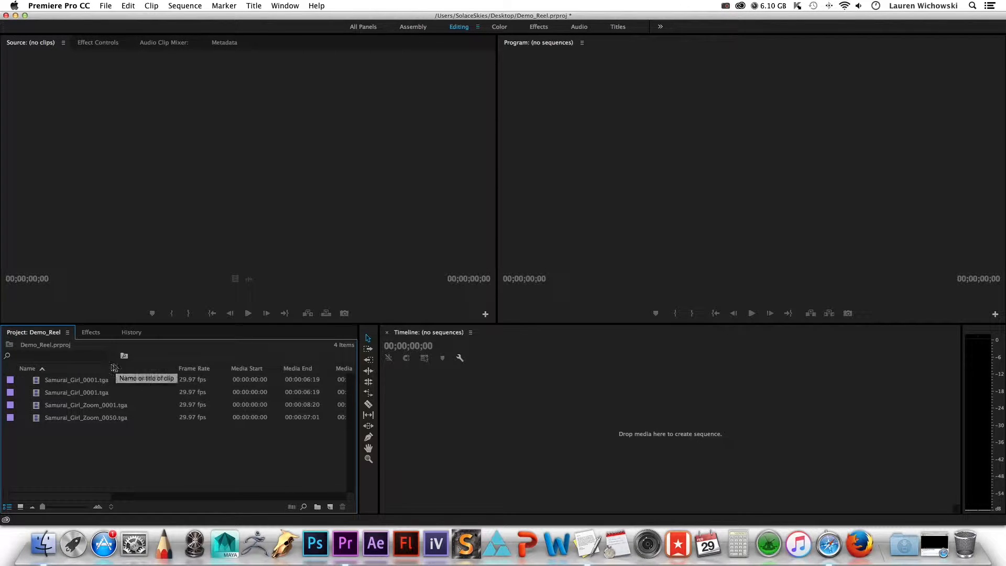
# Preview the first Samurai_Girl_0001.tga clip, then scrub through Samurai_Girl_Zoom_0001.tga in the source monitor and return to its start
pyautogui.doubleClick(37, 384)
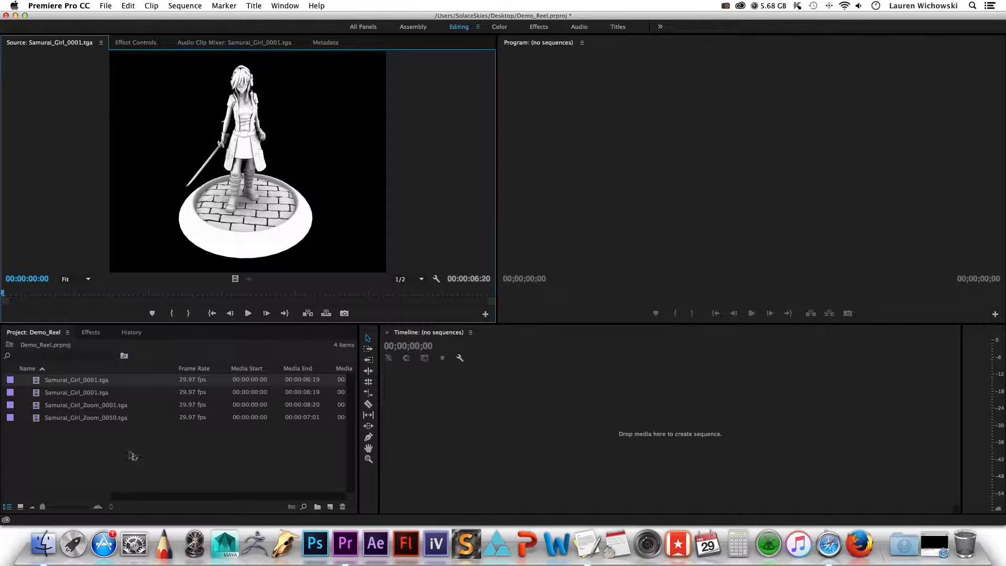
pyautogui.doubleClick(36, 407)
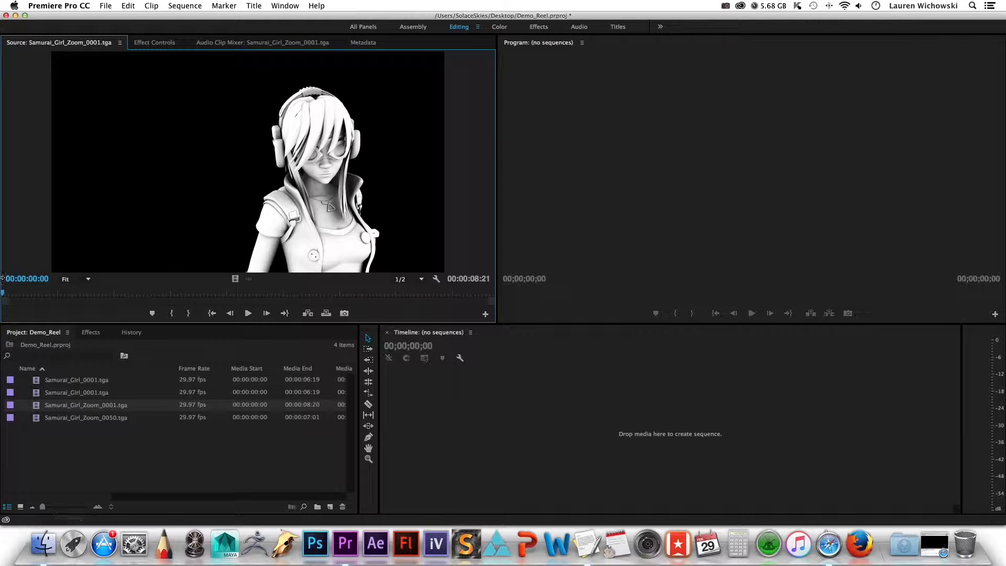
pyautogui.moveTo(13, 297); pyautogui.dragTo(394, 320)
pyautogui.press('Home')
# Create a bin named Full at the project's root level
pyautogui.click(280, 479)
pyautogui.click(318, 507)
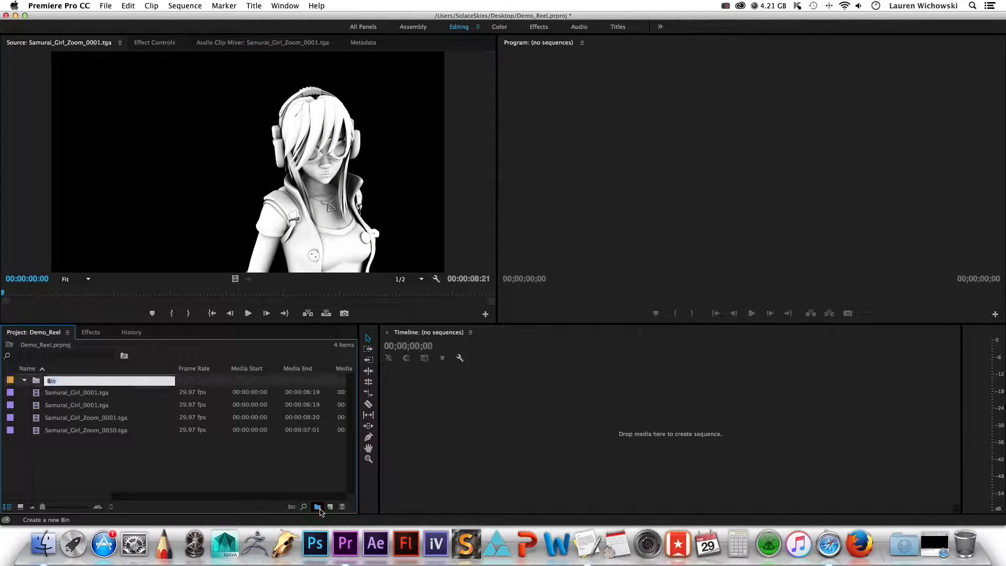
pyautogui.write('Bull')
pyautogui.press('Tab')
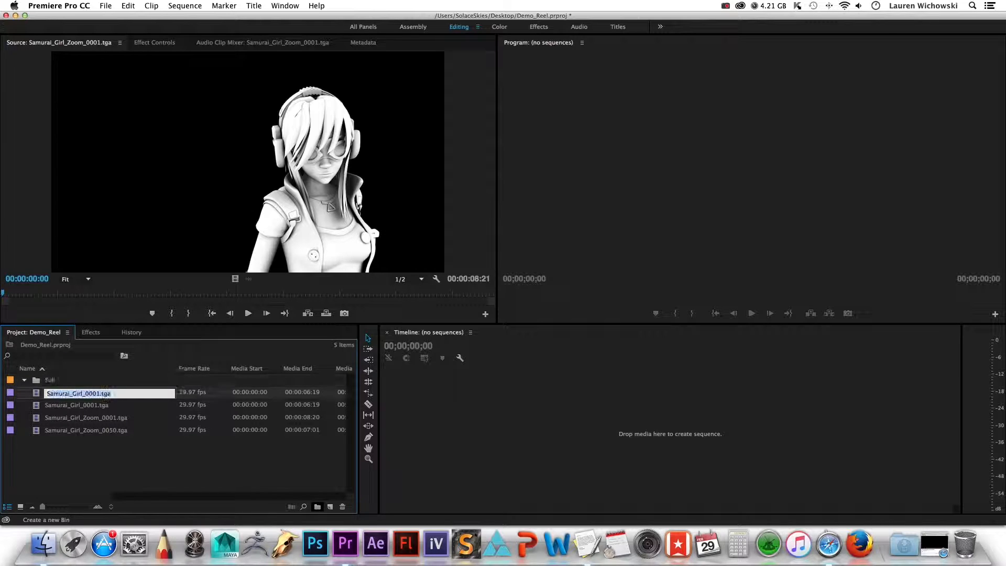
pyautogui.press('Escape')
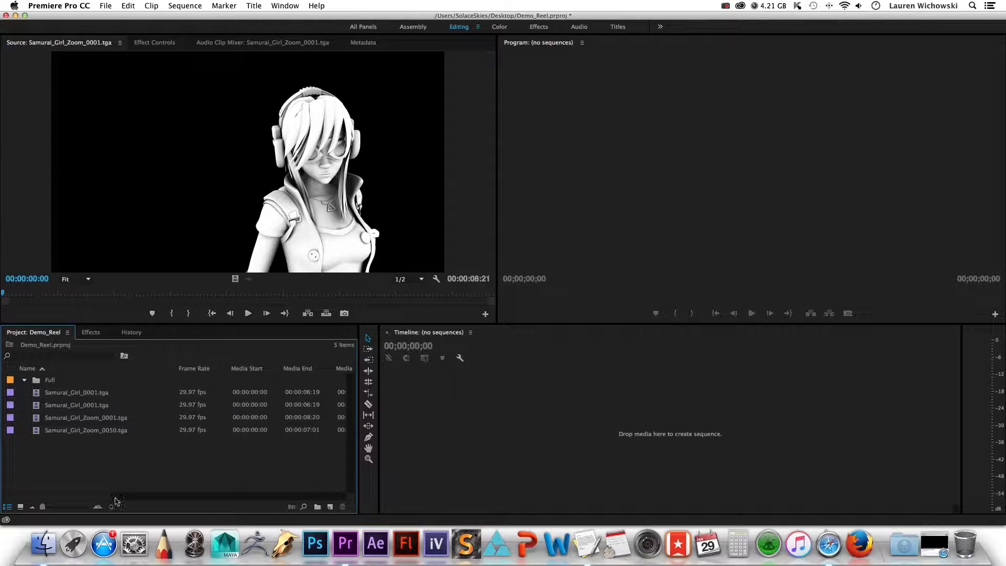
# Create a second bin named Zoom alongside the Full bin
pyautogui.click(318, 507)
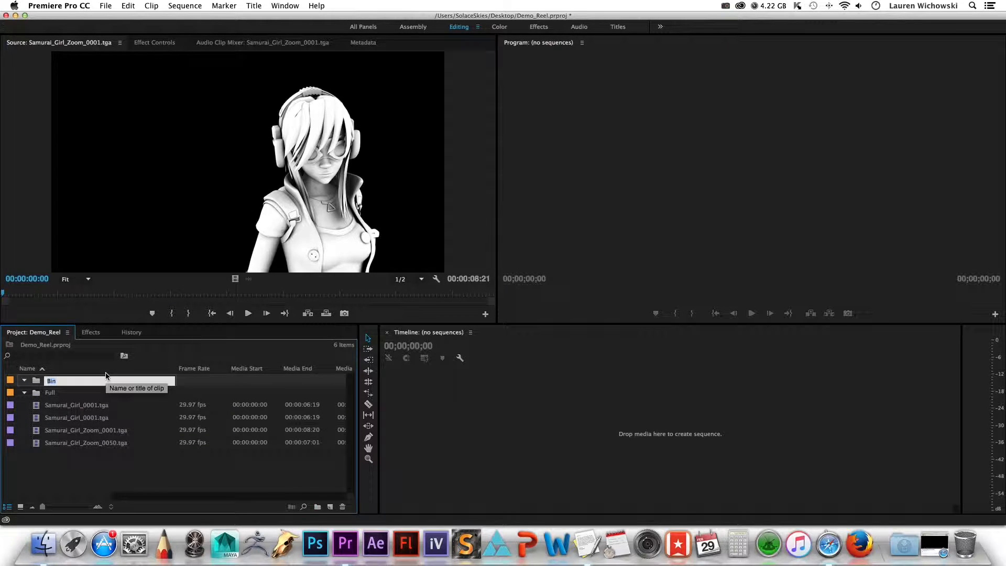
pyautogui.write('Zoom')
pyautogui.press('Tab')
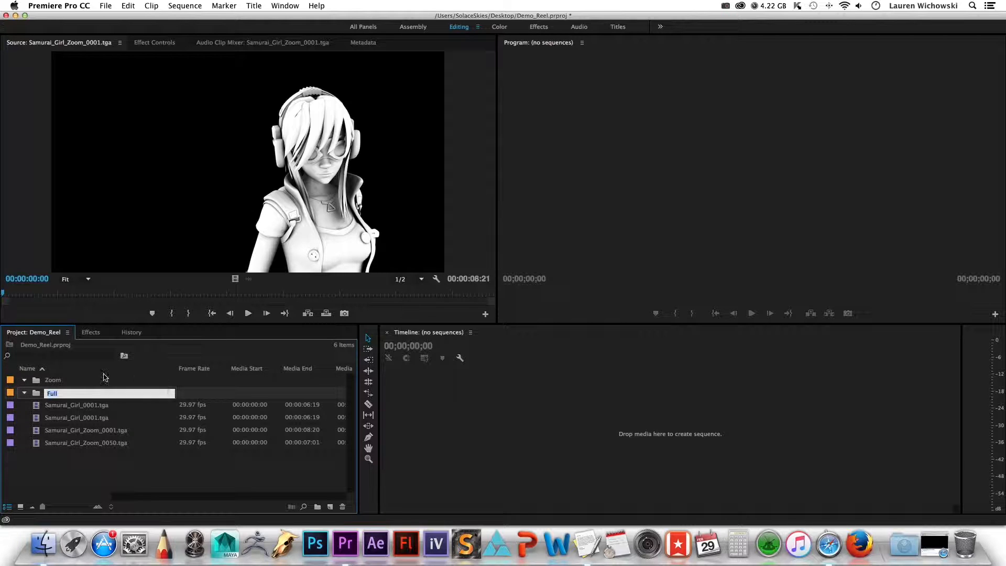
pyautogui.press('Escape')
# Move both Samurai_Girl_0001.tga clips into the Full bin and the two Samurai_Girl_Zoom clips into the Zoom bin
pyautogui.click(35, 408)
pyautogui.keyDown('shift'); pyautogui.click(36, 419); pyautogui.keyUp('shift')
pyautogui.moveTo(32, 393); pyautogui.dragTo(32, 393)
pyautogui.click(36, 430)
pyautogui.keyDown('shift'); pyautogui.click(35, 442); pyautogui.keyUp('shift')
pyautogui.moveTo(39, 434); pyautogui.dragTo(36, 381)
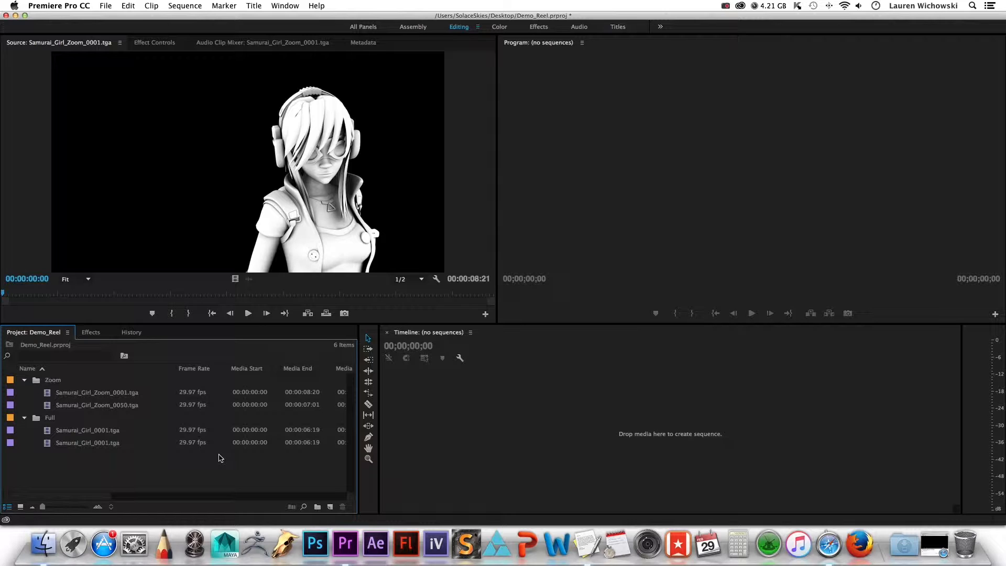
# Try to reinterpret the Samurai_Girl_Zoom_0001.tga footage with an assumed frame rate of 24 fps
pyautogui.click(193, 393)
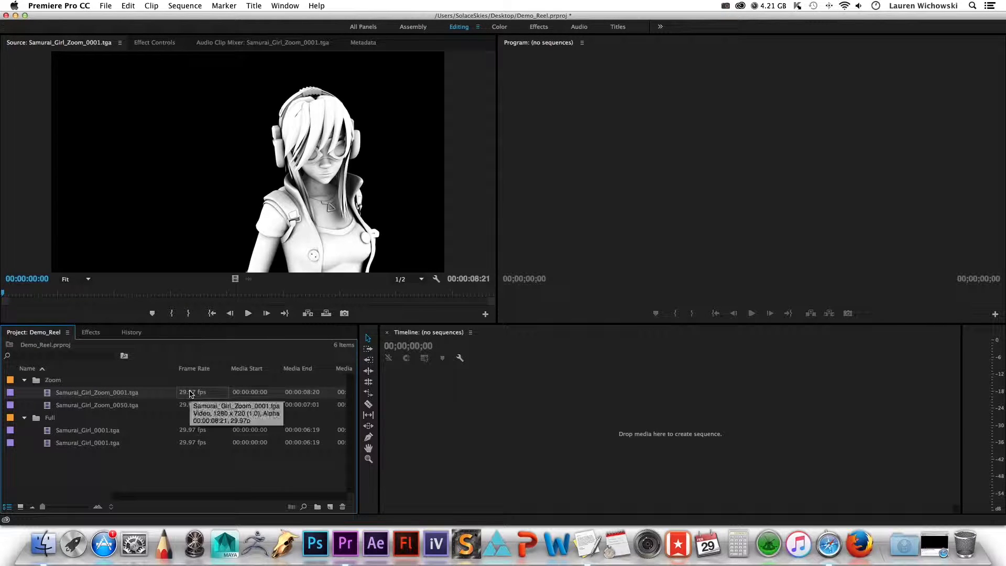
pyautogui.rightClick(55, 397)
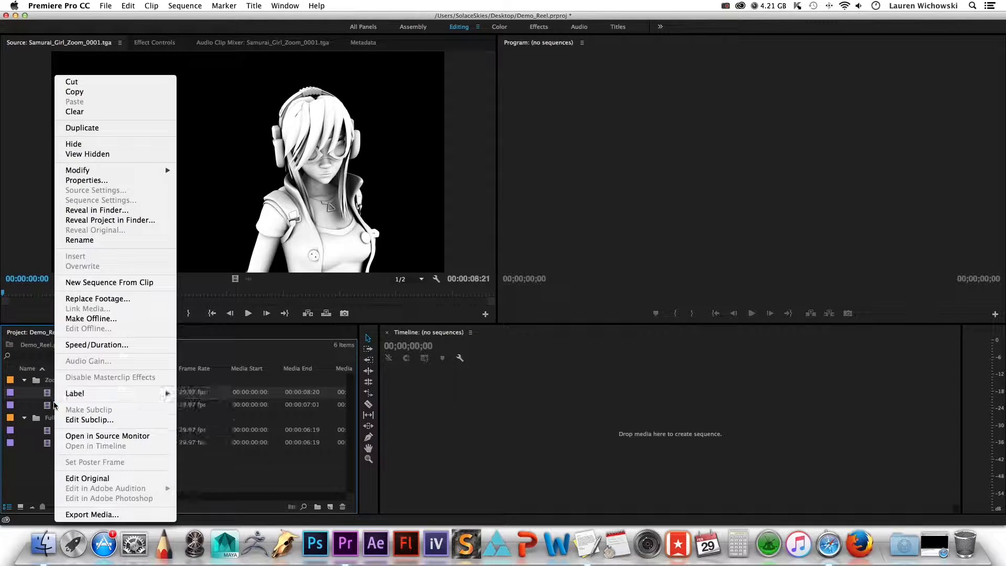
pyautogui.moveTo(95, 169)
pyautogui.click(196, 181)
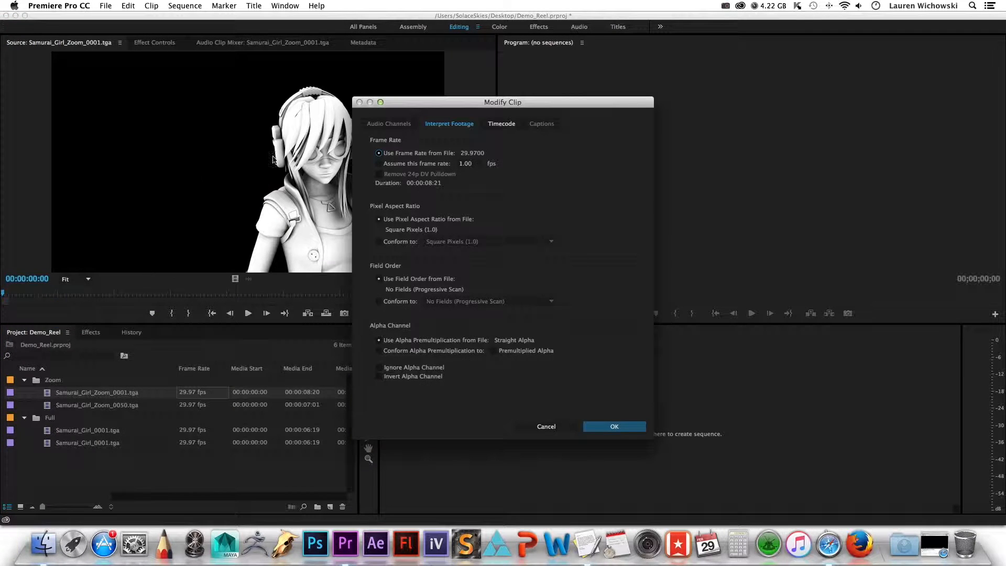
pyautogui.moveTo(516, 103); pyautogui.dragTo(637, 119)
pyautogui.click(536, 182)
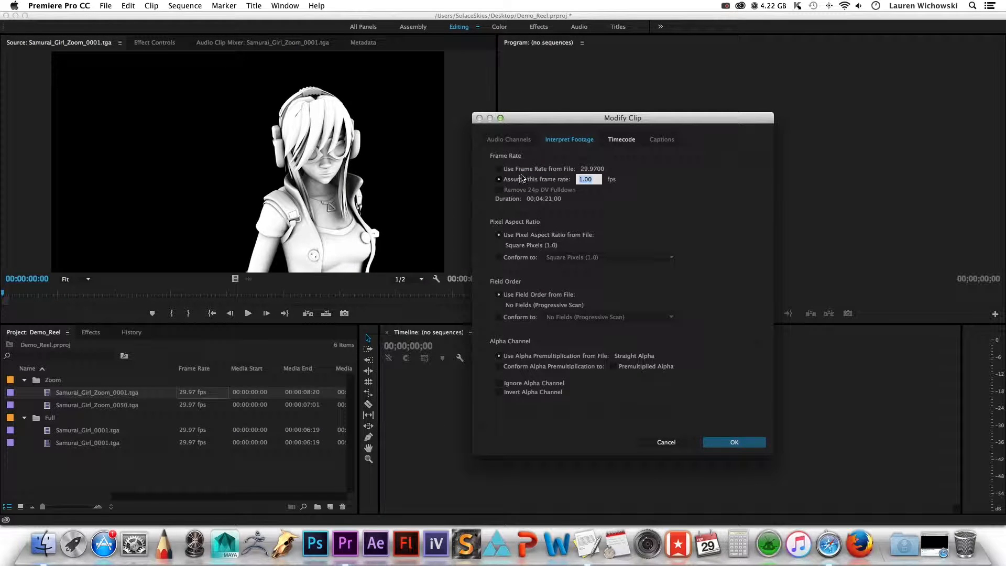
pyautogui.write('24')
pyautogui.press('Return')
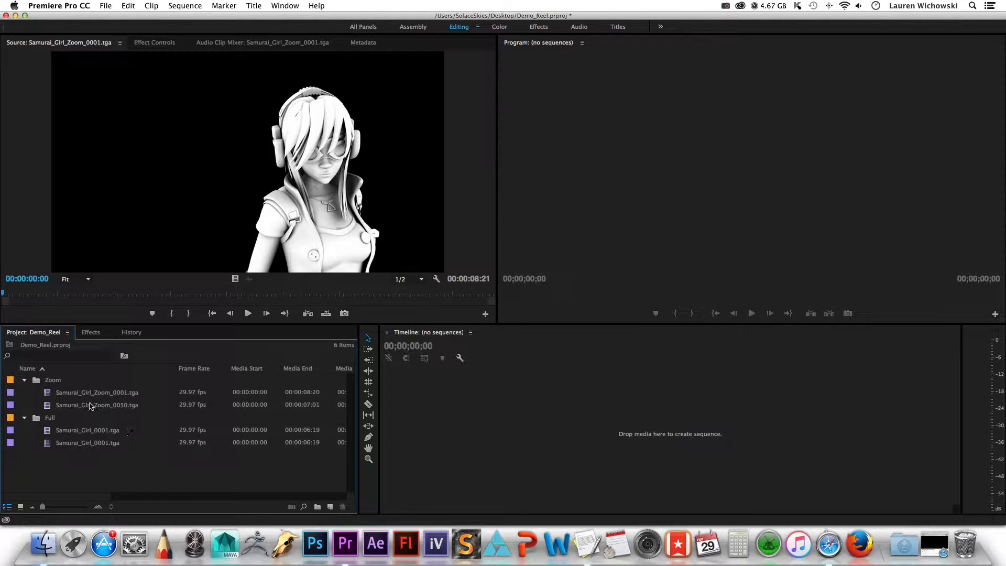
pyautogui.click(48, 395)
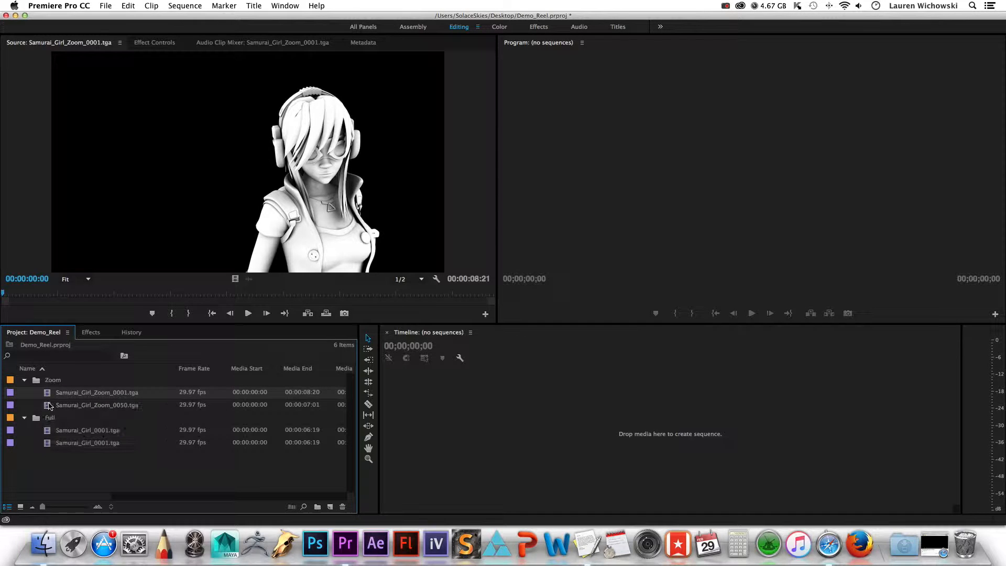
pyautogui.keyDown('shift'); pyautogui.click(47, 407); pyautogui.keyUp('shift')
pyautogui.click(58, 461)
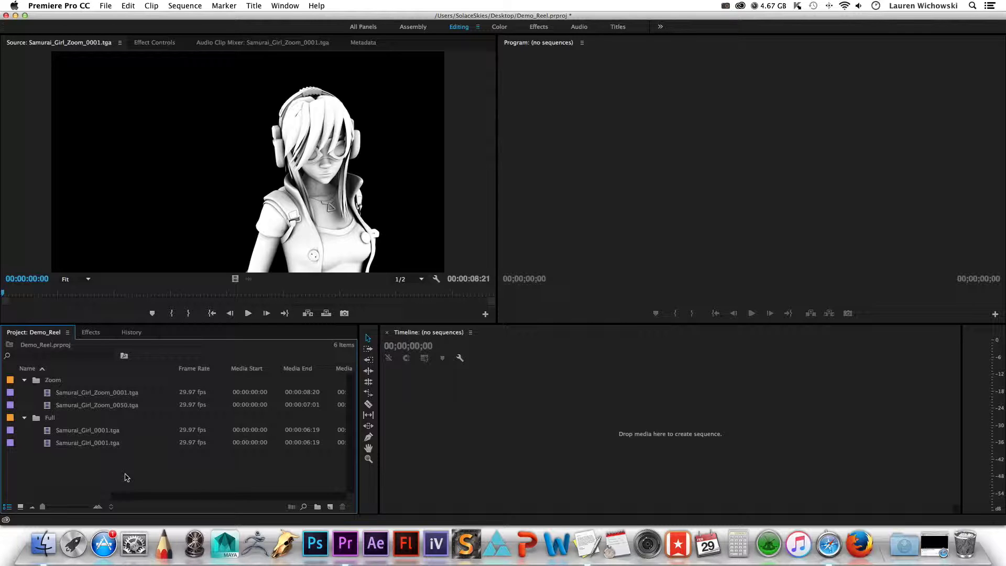
pyautogui.click(47, 393)
pyautogui.click(51, 406)
pyautogui.click(53, 394)
# Create a sequence from the first Samurai_Girl_0001.tga clip in the Full bin and fit the whole frame in the program monitor
pyautogui.click(48, 432)
pyautogui.click(24, 380)
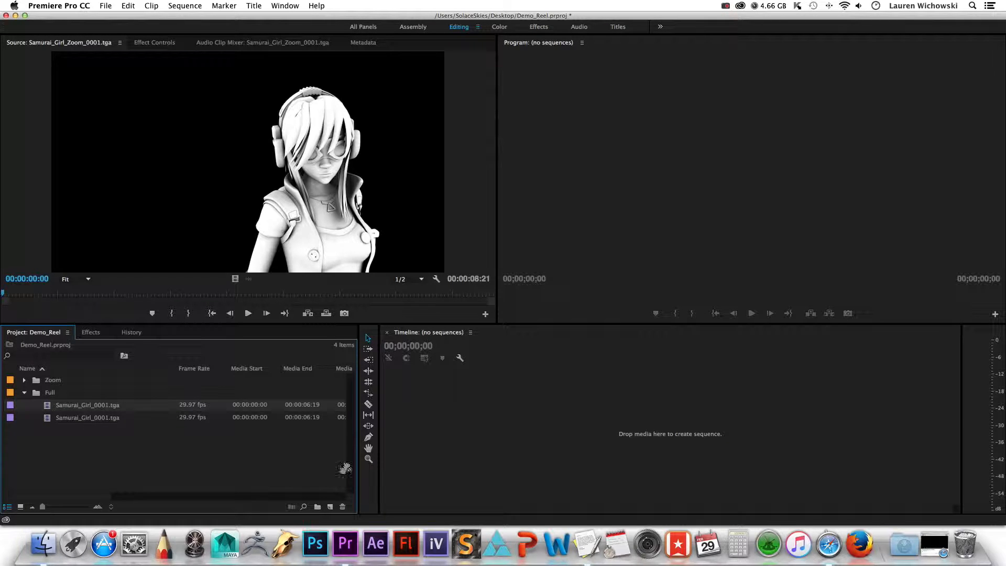
pyautogui.moveTo(333, 497); pyautogui.dragTo(328, 509)
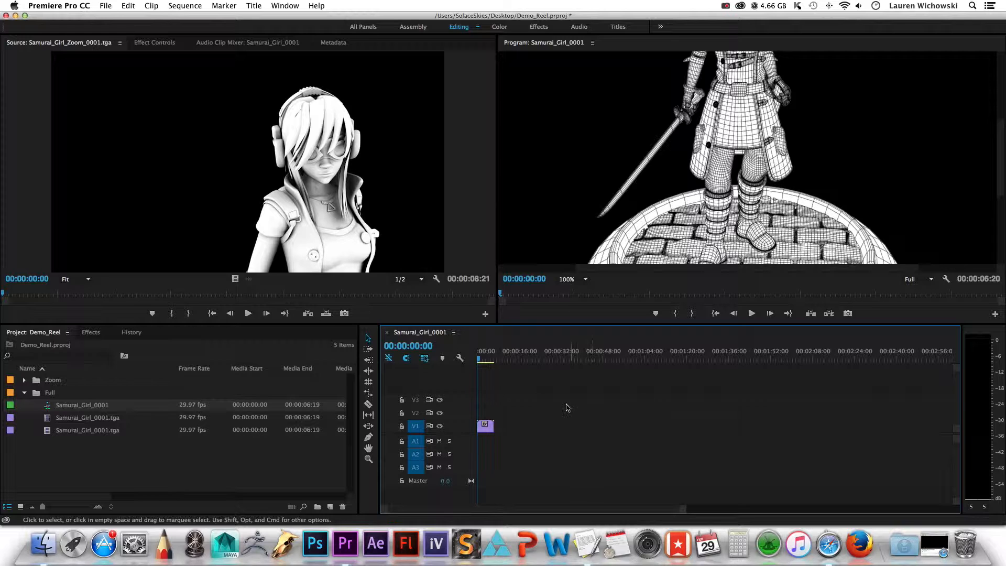
pyautogui.click(567, 280)
pyautogui.click(565, 286)
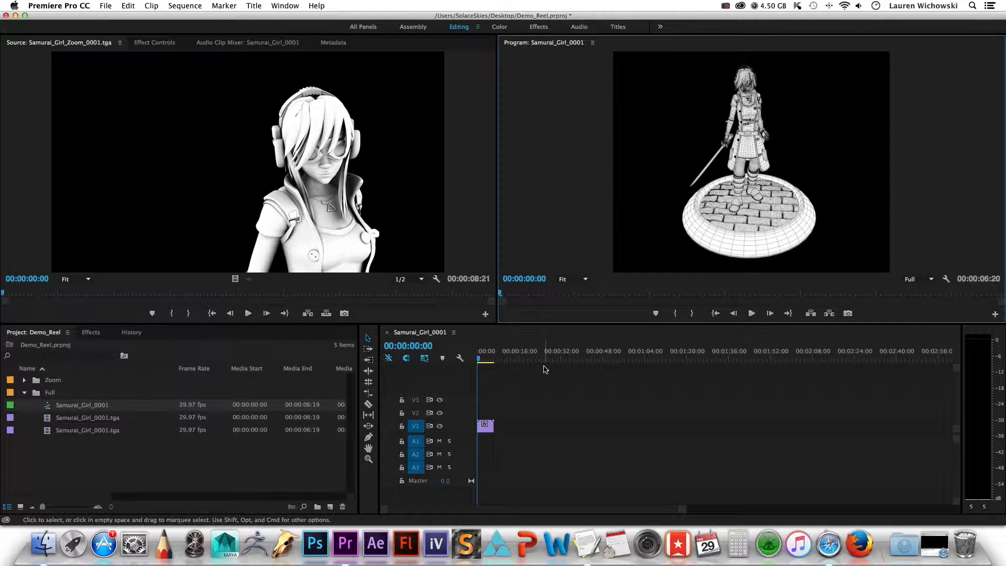
pyautogui.moveTo(683, 509); pyautogui.dragTo(586, 519)
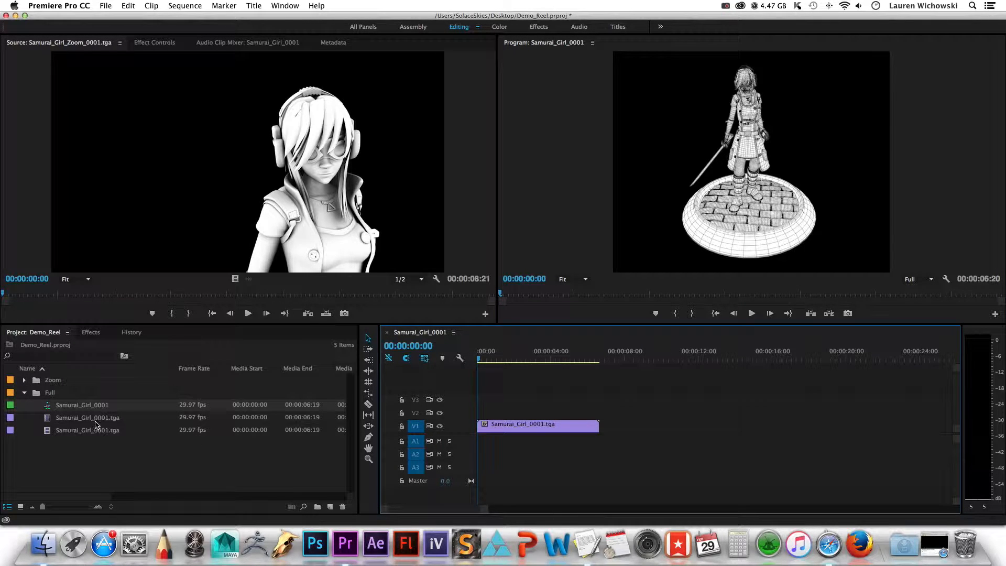
# Replace the wireframe clip in the sequence with the second Samurai_Girl_0001.tga clip from the Full bin, starting at 00:00:00:00 on V1
pyautogui.click(76, 448)
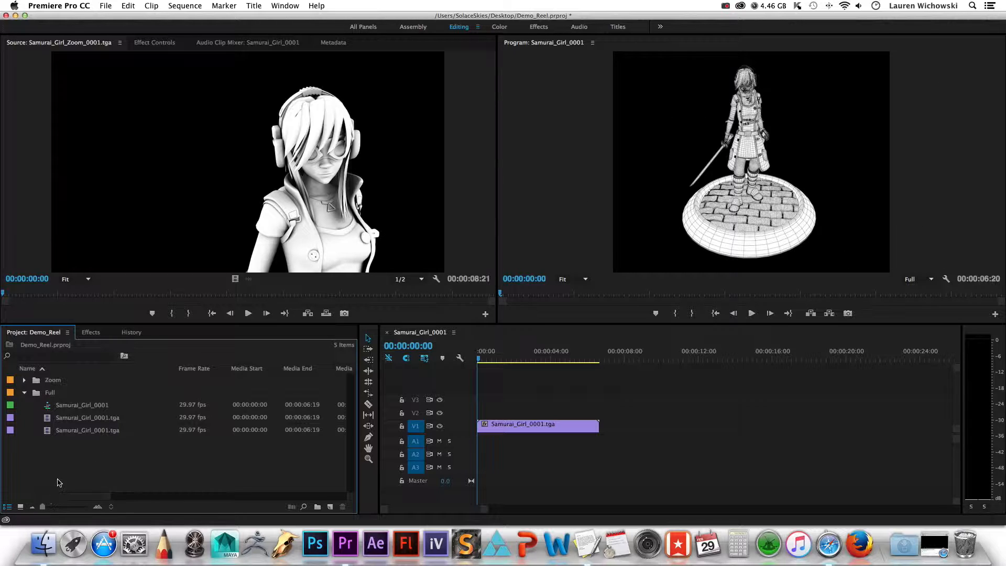
pyautogui.moveTo(507, 358); pyautogui.dragTo(463, 359)
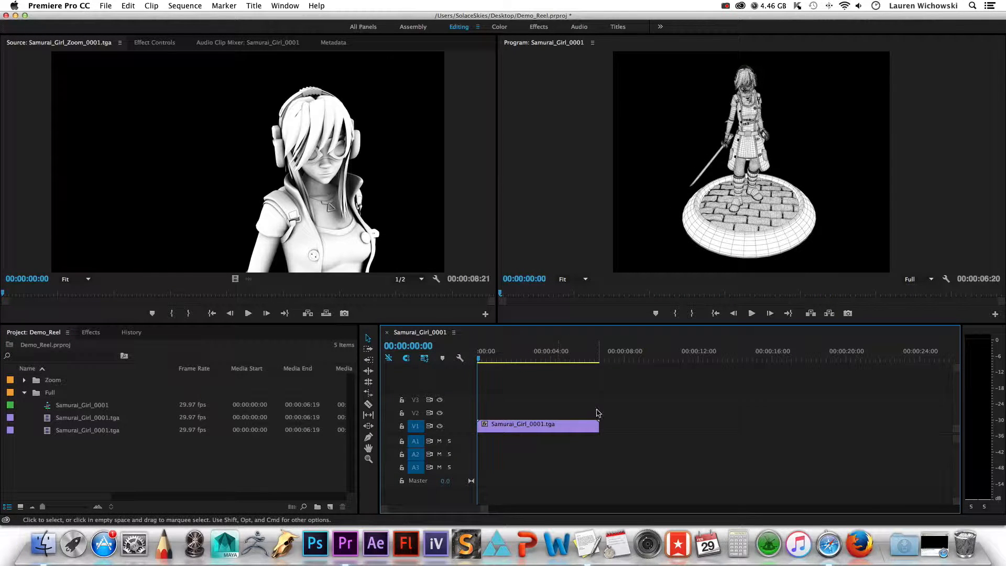
pyautogui.click(588, 426)
pyautogui.press('Delete')
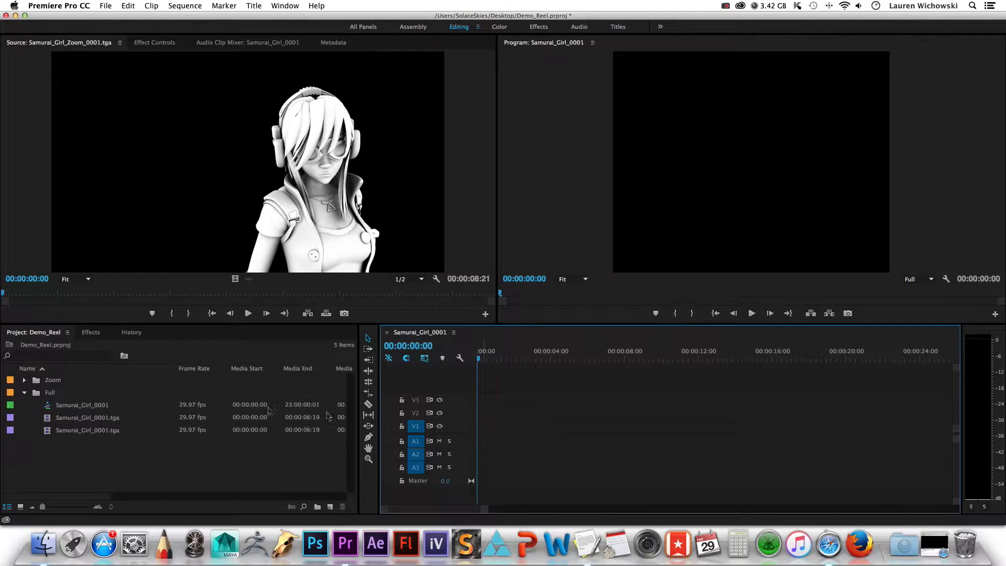
pyautogui.moveTo(42, 431); pyautogui.dragTo(482, 427)
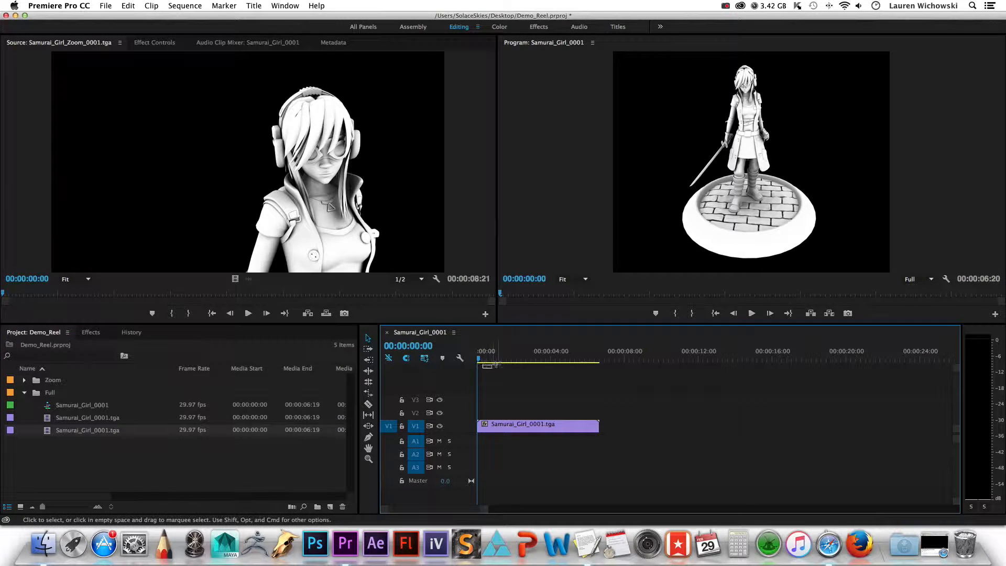
pyautogui.moveTo(488, 361)
pyautogui.mouseDown()
pyautogui.moveTo(531, 361)
pyautogui.moveTo(479, 360)
pyautogui.mouseUp()
# Append two more copies of the shaded Samurai_Girl_0001.tga clip end to end on V1 and scrub through the sequence
pyautogui.click(48, 432)
pyautogui.moveTo(50, 435); pyautogui.dragTo(601, 426)
pyautogui.moveTo(37, 427); pyautogui.dragTo(729, 427)
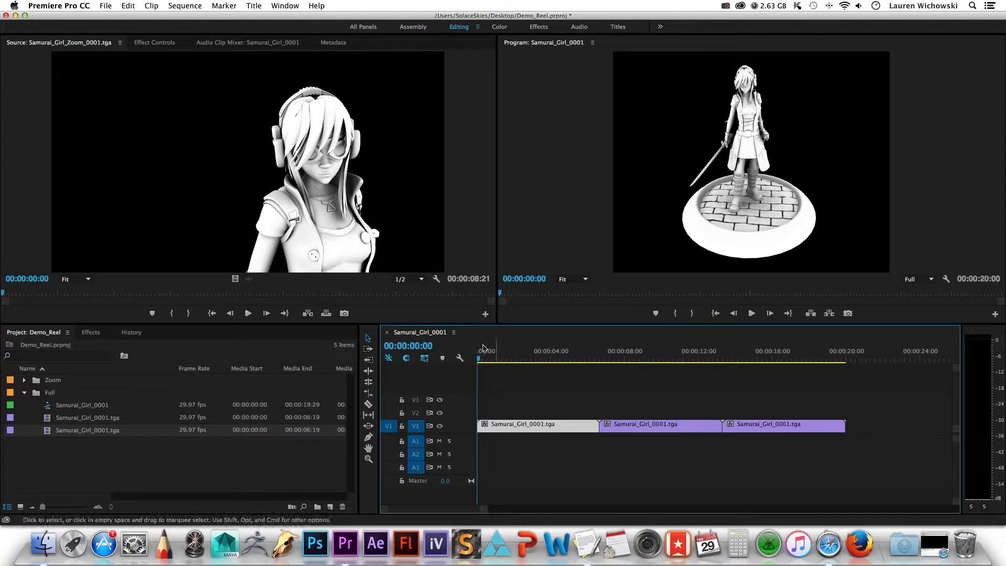
pyautogui.moveTo(484, 350); pyautogui.dragTo(922, 362)
pyautogui.press('Home')
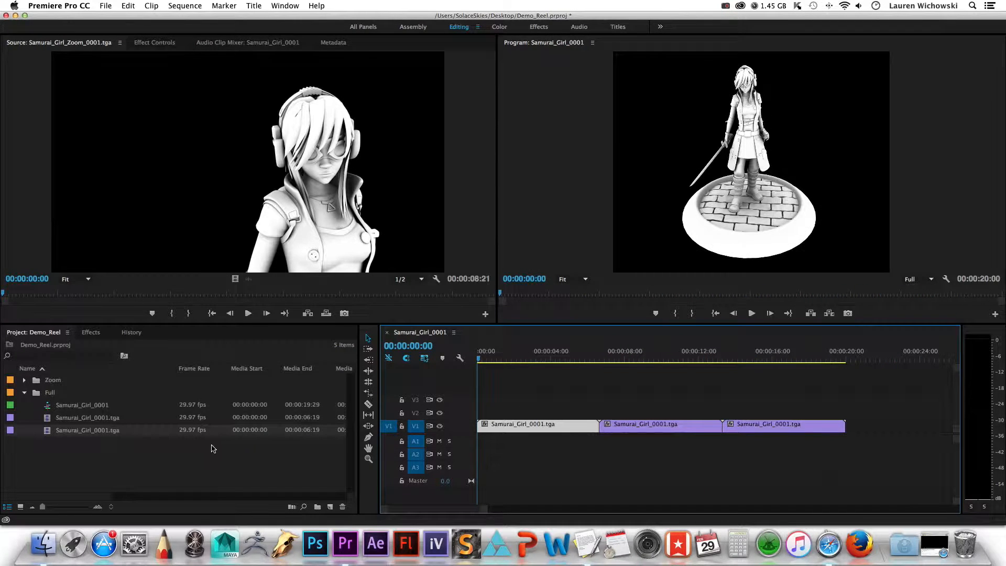
# Place the wireframe Samurai_Girl_0001.tga clip on V2 directly above the second V1 clip
pyautogui.click(56, 423)
pyautogui.moveTo(51, 419); pyautogui.dragTo(603, 411)
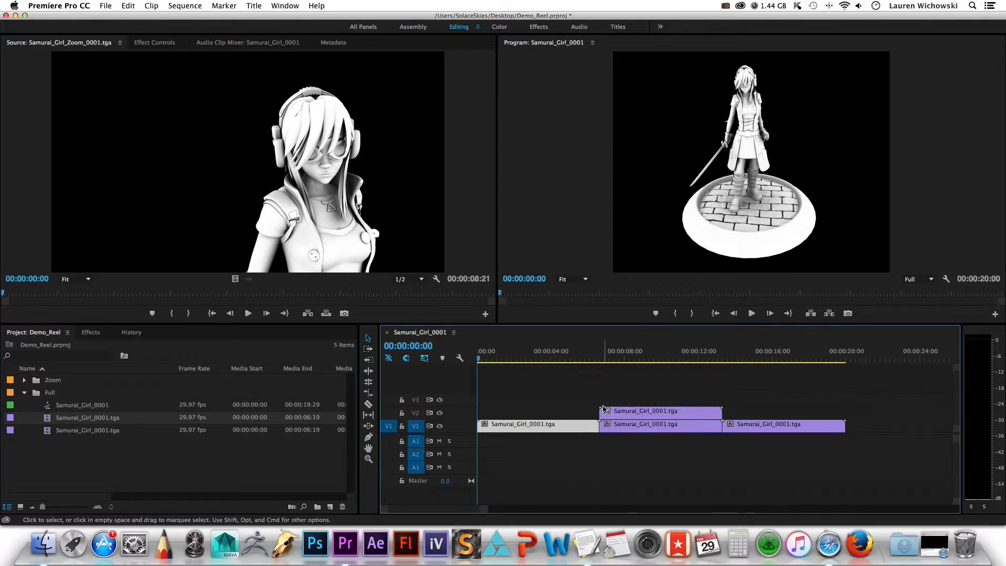
pyautogui.moveTo(498, 360)
pyautogui.mouseDown()
pyautogui.moveTo(569, 361)
pyautogui.moveTo(647, 395)
pyautogui.moveTo(779, 396)
pyautogui.moveTo(564, 380)
pyautogui.mouseUp()
# View the program monitor at 100%, frame the character's upper body, and scrub to 00:00:06:09, just before the wireframe clip
pyautogui.click(567, 279)
pyautogui.click(577, 343)
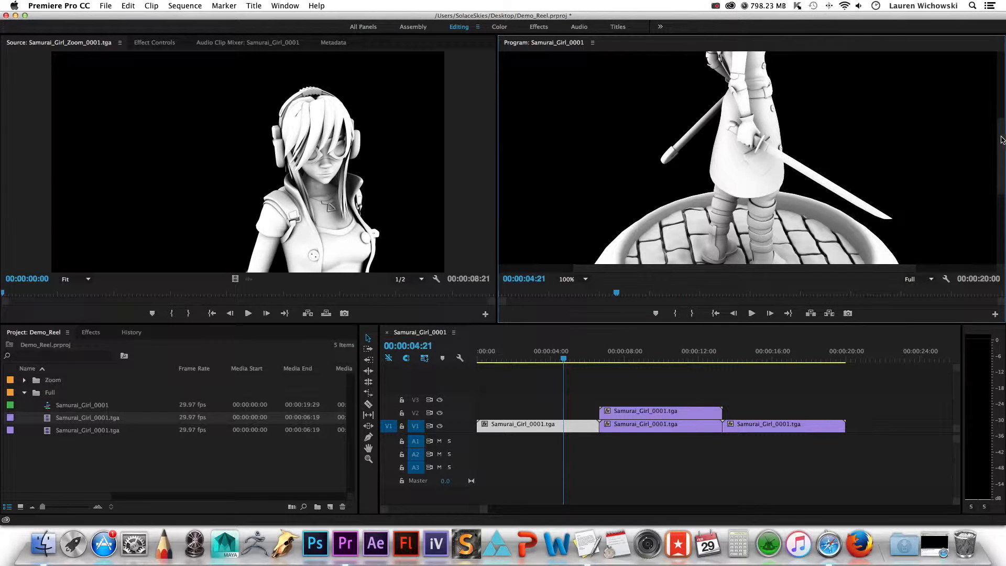
pyautogui.moveTo(1001, 142); pyautogui.dragTo(1001, 79)
pyautogui.click(568, 360)
pyautogui.moveTo(569, 359)
pyautogui.mouseDown()
pyautogui.moveTo(614, 360)
pyautogui.moveTo(595, 359)
pyautogui.mouseUp()
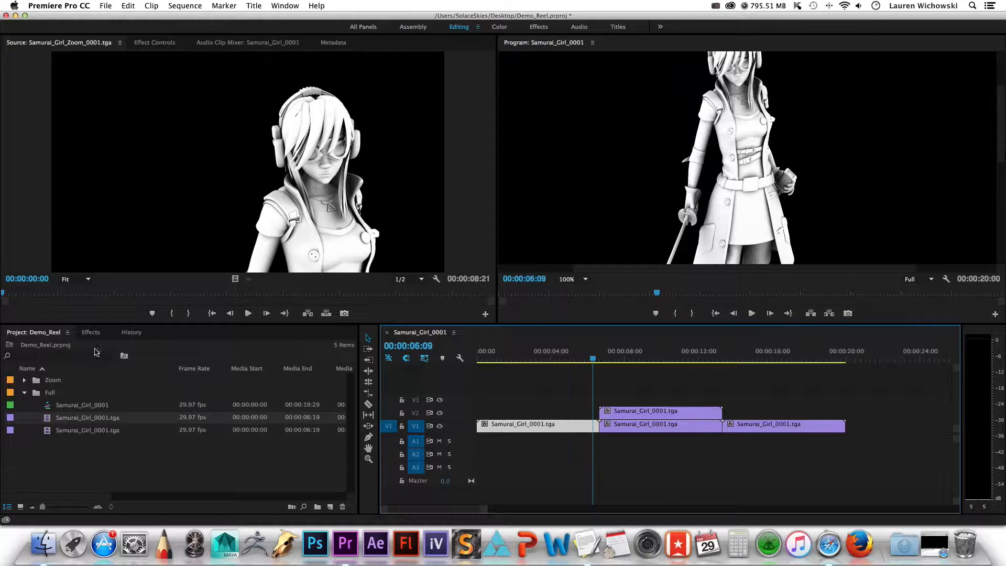
# Apply a Cross Dissolve video transition to the start of the wireframe clip on V2
pyautogui.click(83, 333)
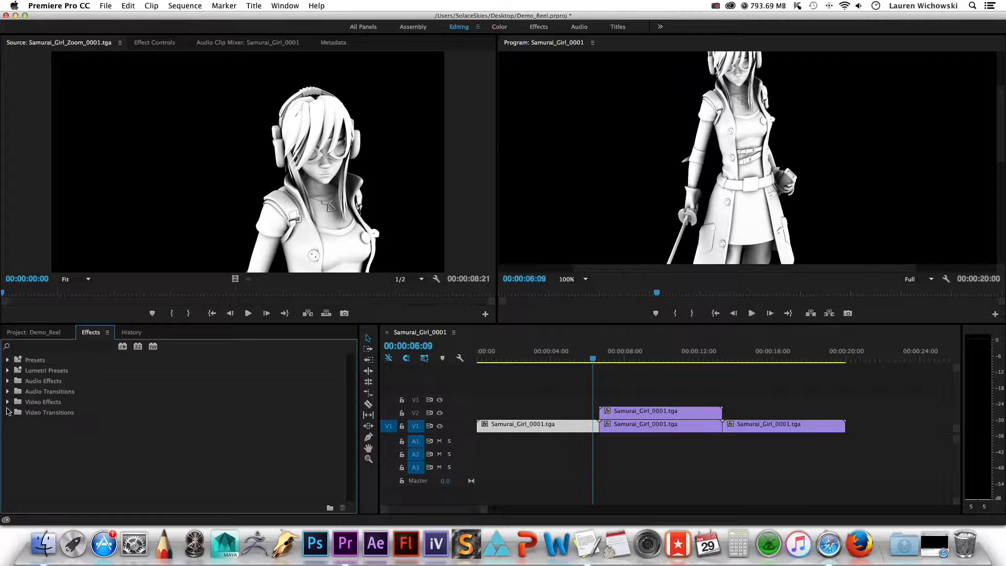
pyautogui.click(8, 414)
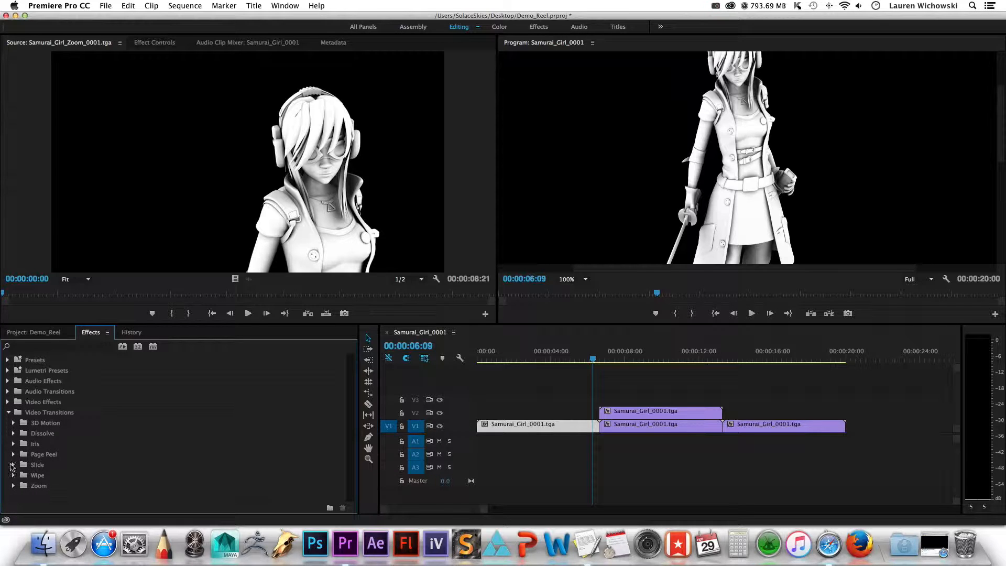
pyautogui.click(14, 434)
pyautogui.moveTo(53, 454); pyautogui.dragTo(608, 415)
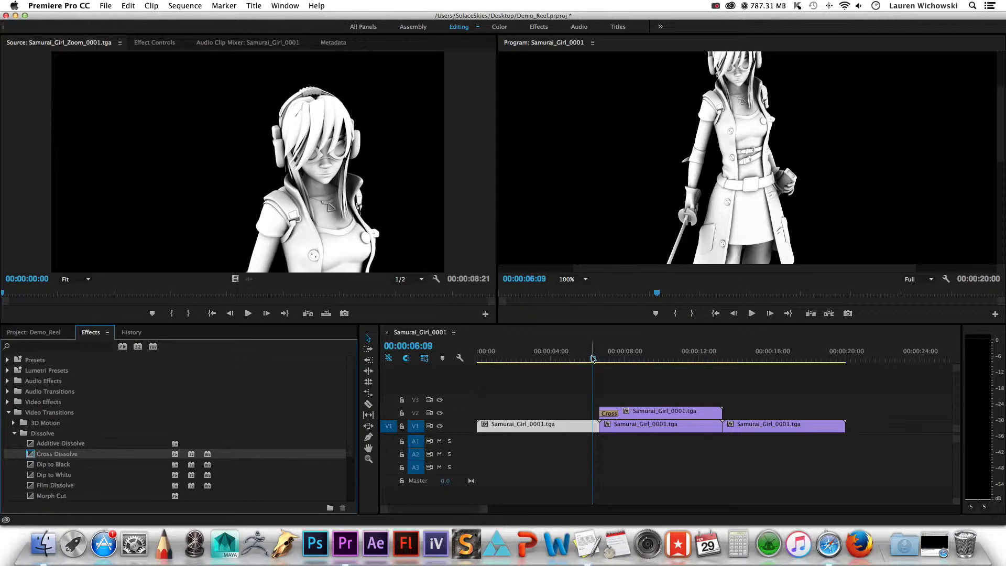
# Play the sequence through the Cross Dissolve into the wireframe clip, then scrub back to 00:00:09:19
pyautogui.click(593, 359)
pyautogui.moveTo(594, 360)
pyautogui.mouseDown()
pyautogui.moveTo(629, 360)
pyautogui.moveTo(599, 359)
pyautogui.mouseUp()
pyautogui.click(750, 314)
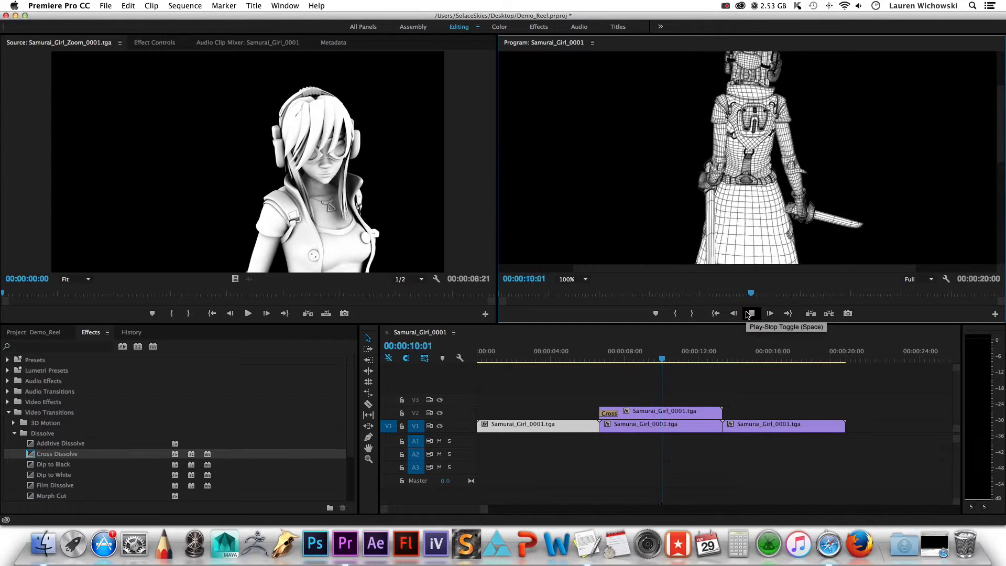
pyautogui.click(750, 314)
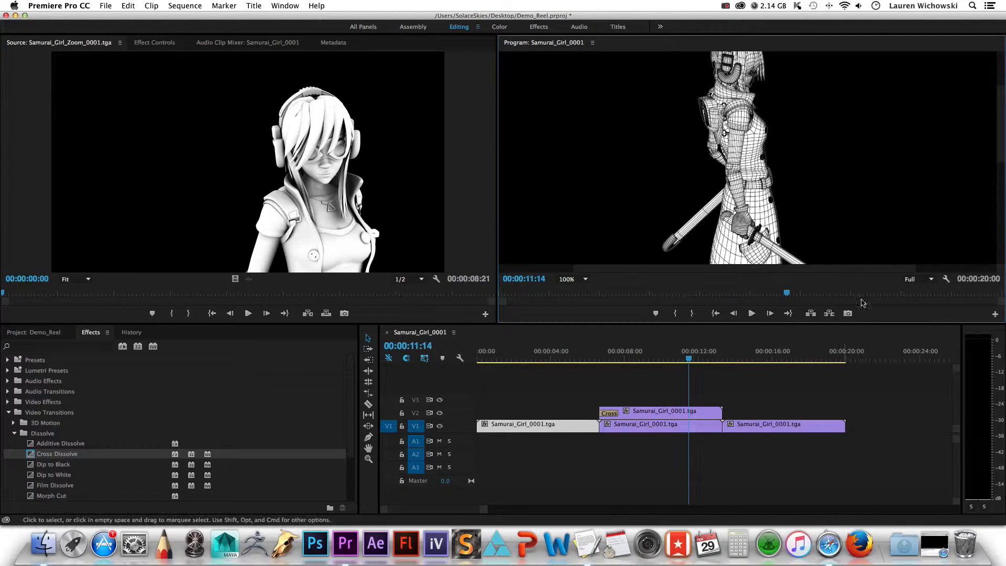
pyautogui.click(663, 361)
pyautogui.moveTo(663, 362)
pyautogui.mouseDown()
pyautogui.moveTo(577, 369)
pyautogui.moveTo(657, 349)
pyautogui.mouseUp()
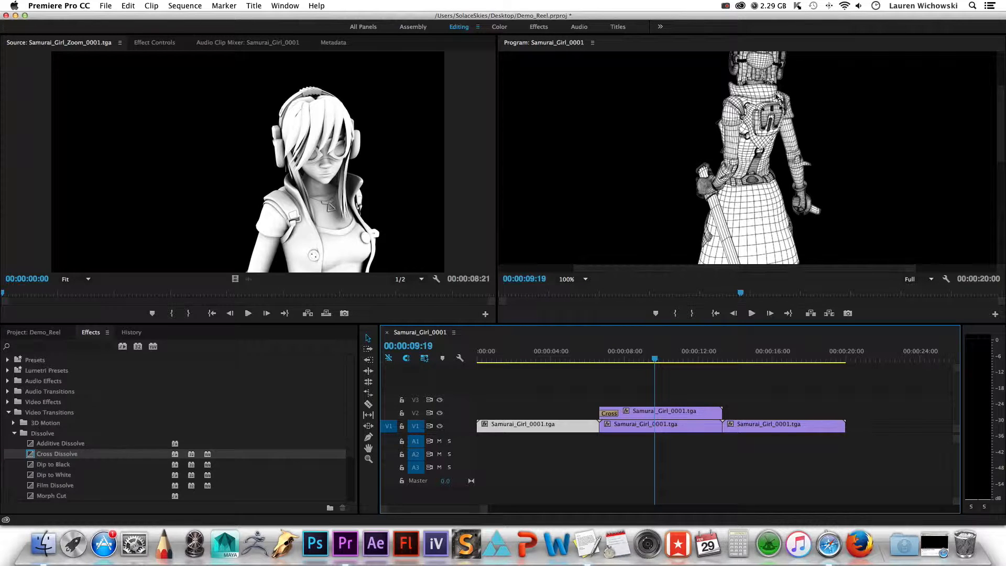
# Set the opacity blend mode of the wireframe clip on V2 to Multiply
pyautogui.click(617, 397)
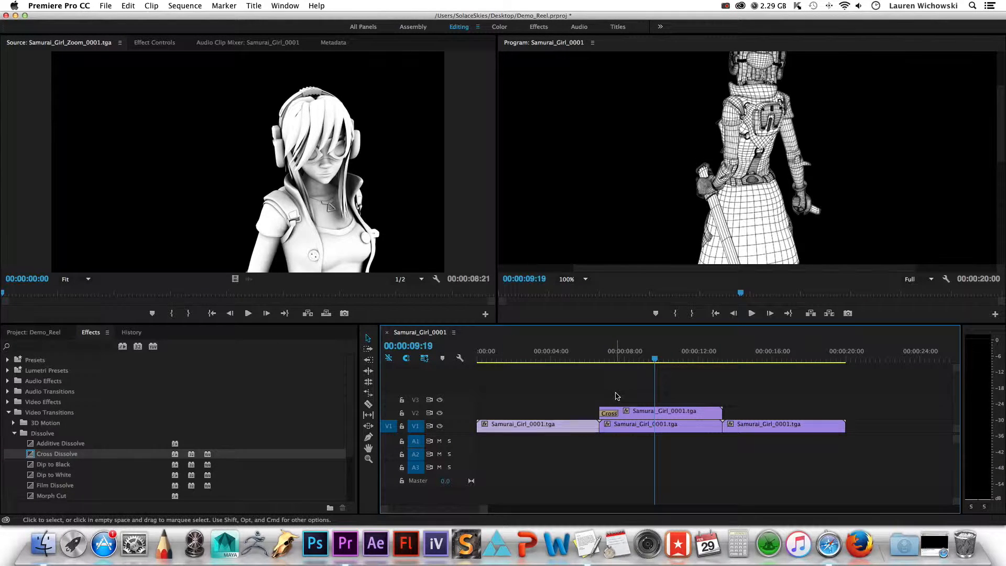
pyautogui.click(642, 416)
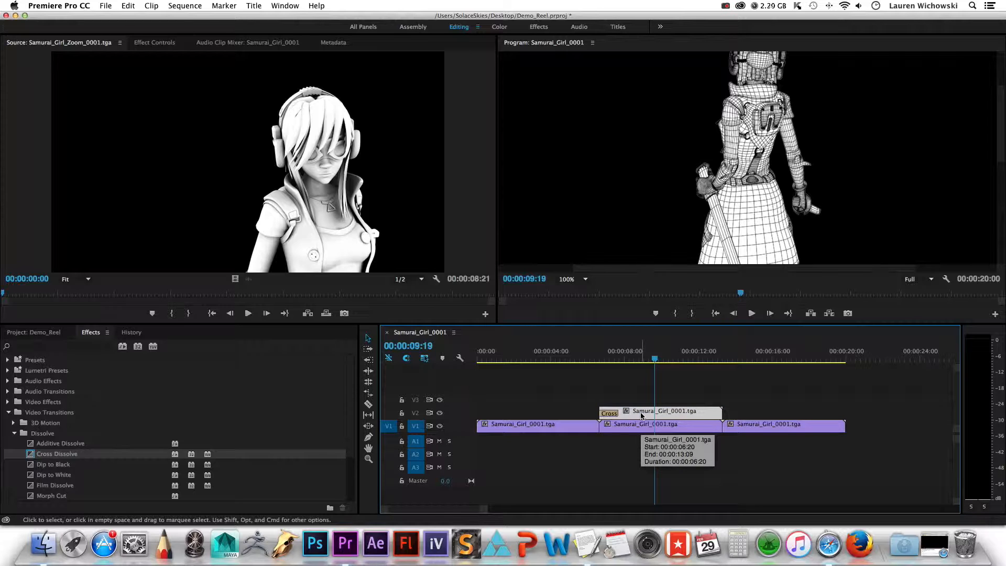
pyautogui.doubleClick(642, 416)
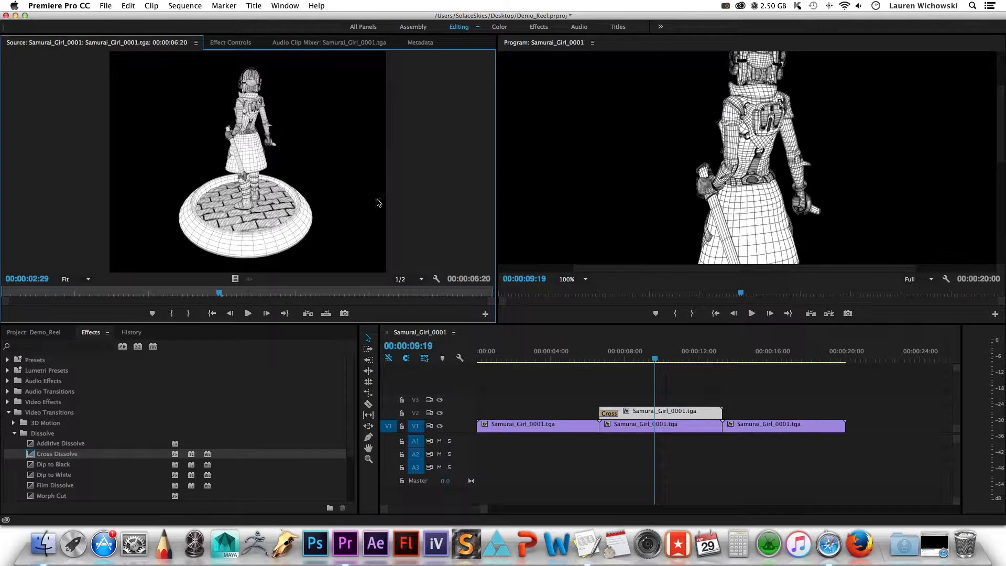
pyautogui.click(240, 44)
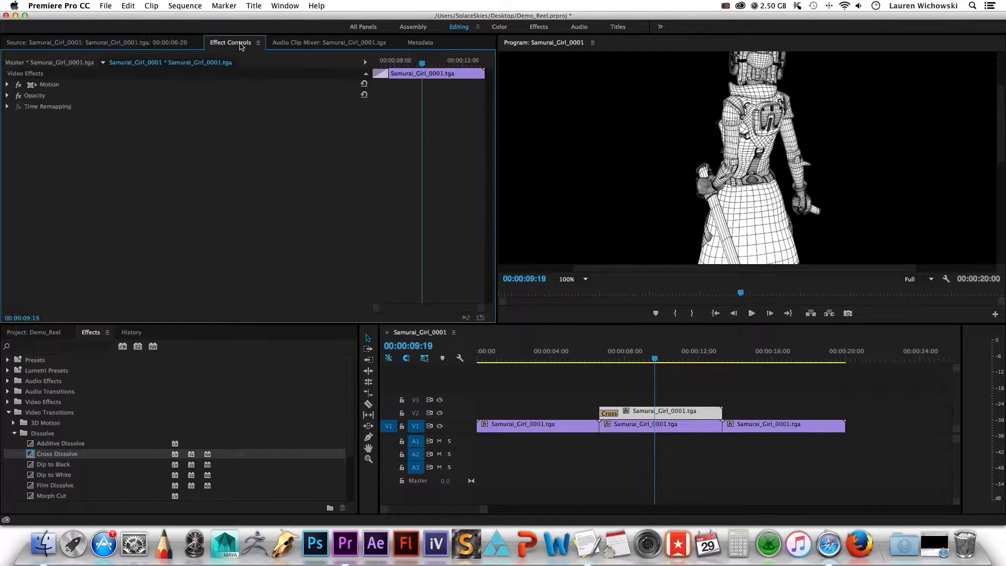
pyautogui.click(7, 96)
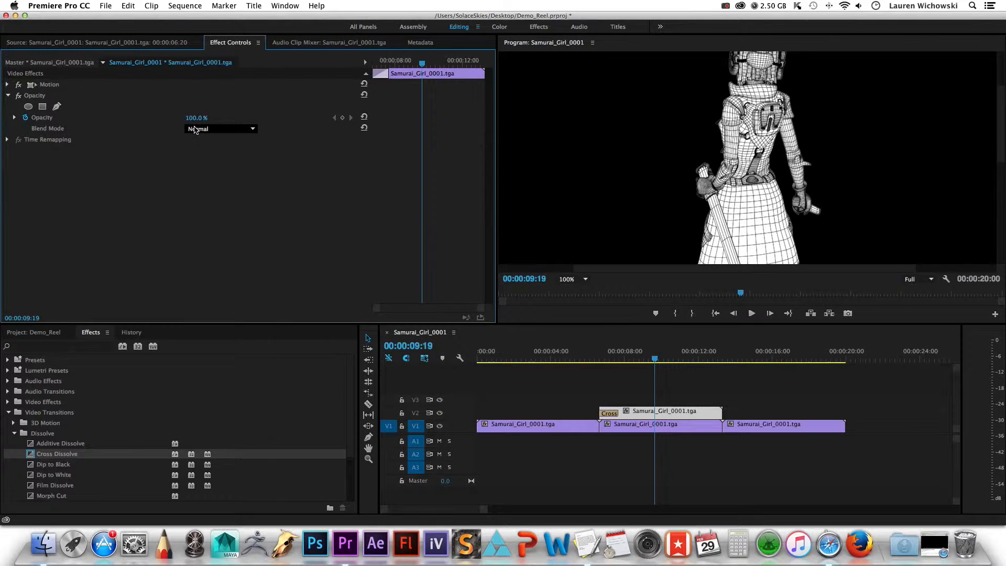
pyautogui.click(195, 129)
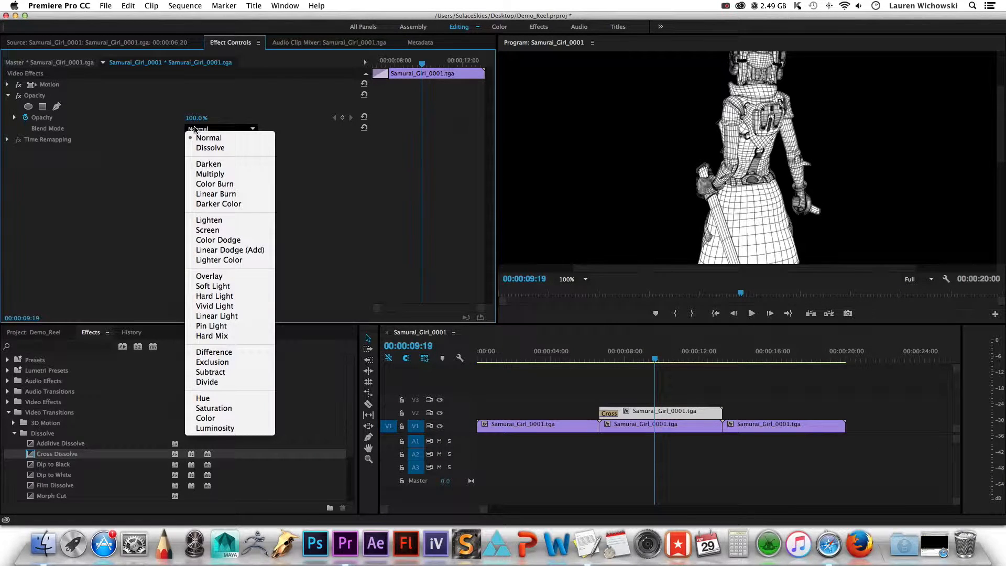
pyautogui.click(211, 174)
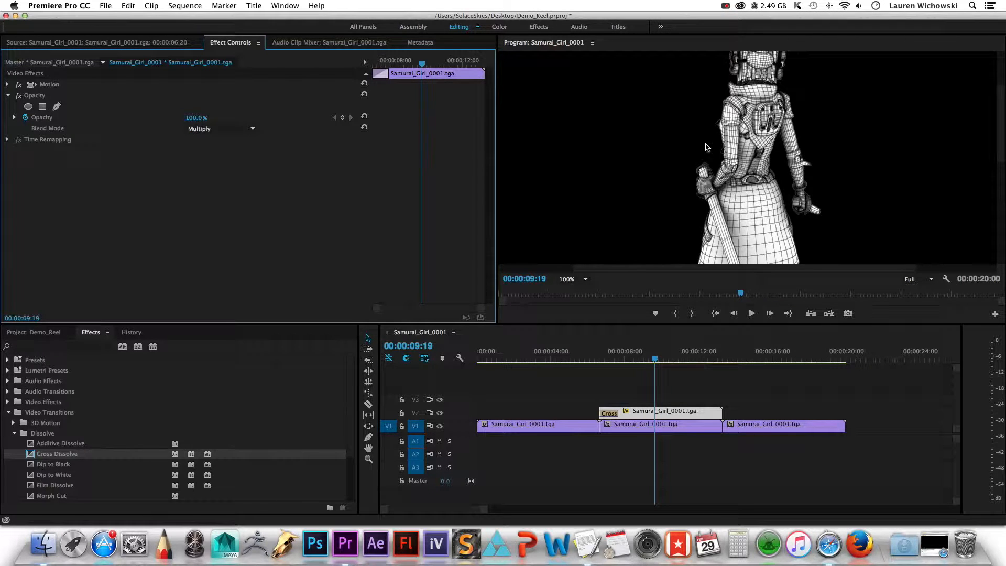
# Apply a Cross Dissolve to the end of the wireframe clip on V2 and return the playhead to the sequence start
pyautogui.moveTo(653, 358); pyautogui.dragTo(695, 358)
pyautogui.moveTo(29, 449); pyautogui.dragTo(719, 412)
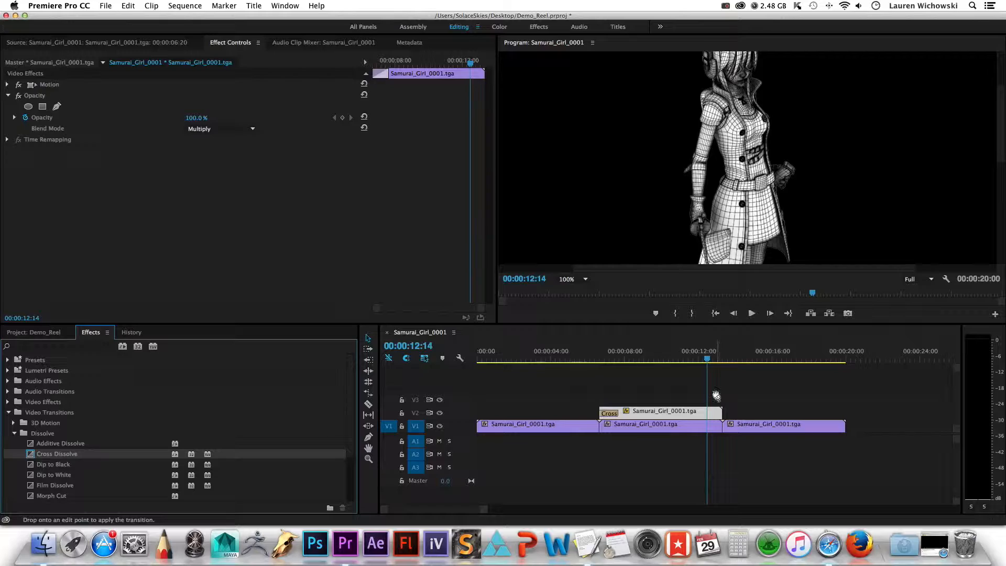
pyautogui.moveTo(584, 358); pyautogui.dragTo(519, 358)
pyautogui.moveTo(526, 403); pyautogui.dragTo(438, 421)
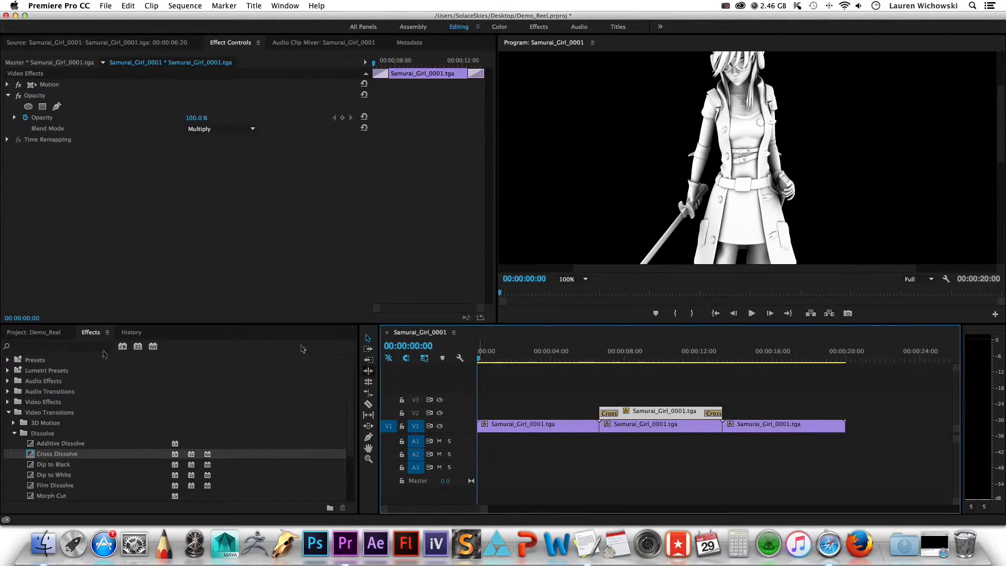
# Show the project's contents and set the program preview's zoom level to Fit
pyautogui.click(31, 332)
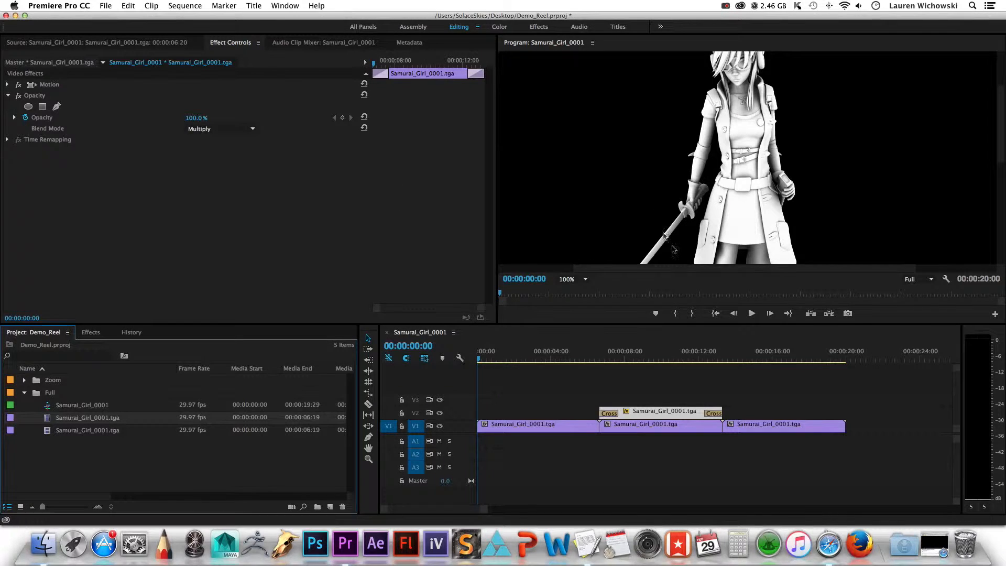
pyautogui.click(571, 282)
pyautogui.click(571, 287)
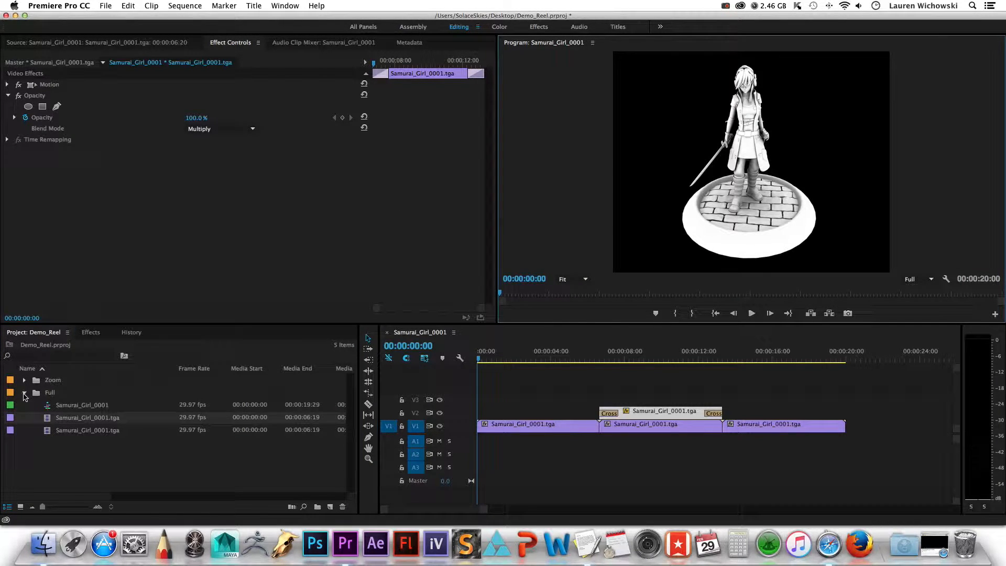
# Create a new sequence from Samurai_Girl_Zoom_0050.tga in the Zoom bin and enlarge its timeline scale
pyautogui.click(24, 393)
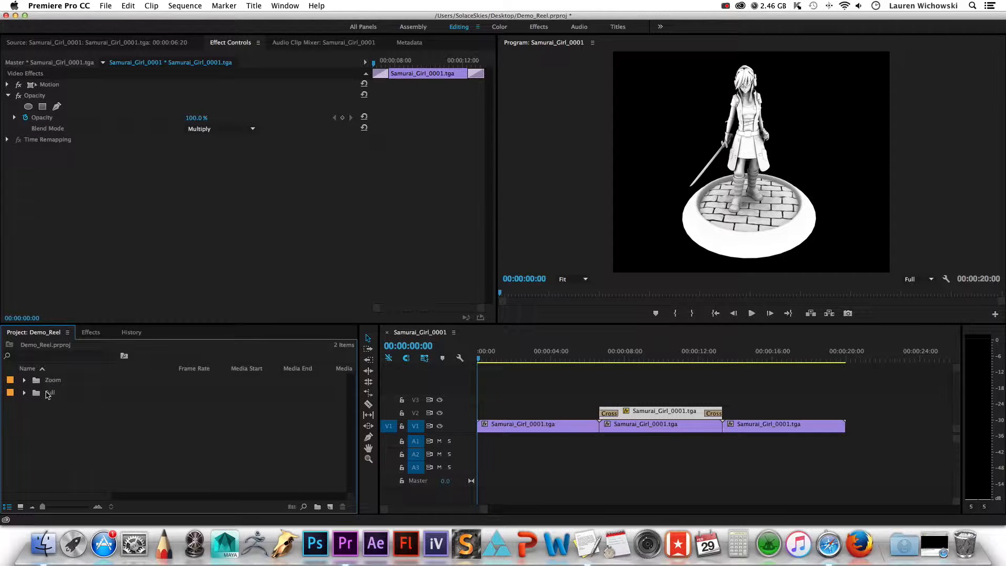
pyautogui.click(24, 381)
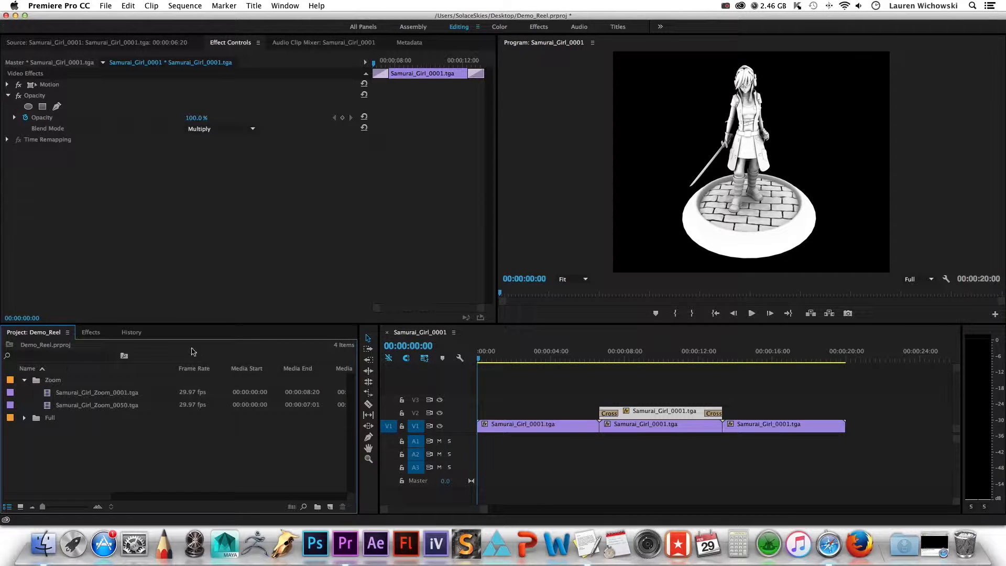
pyautogui.click(52, 409)
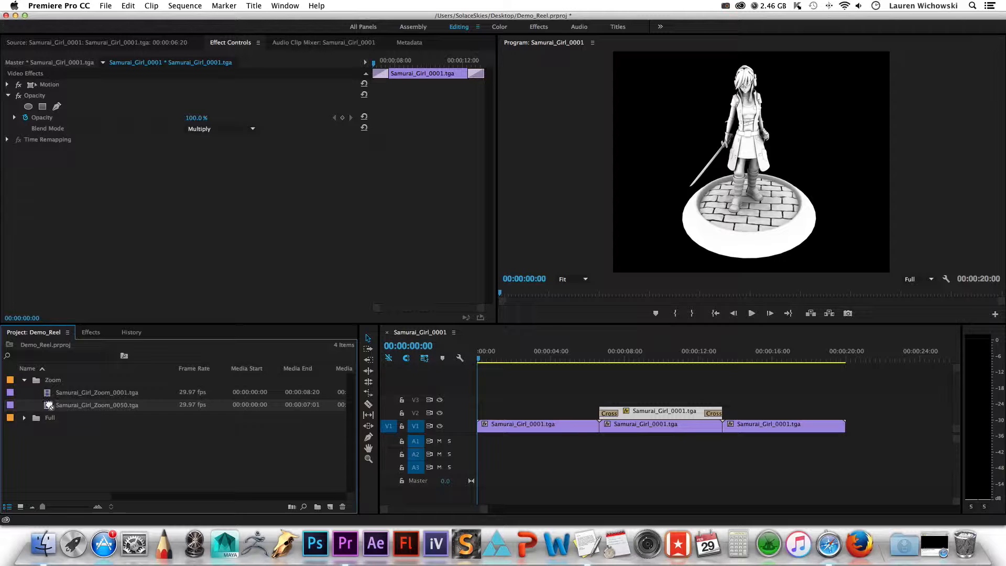
pyautogui.moveTo(48, 406); pyautogui.dragTo(330, 507)
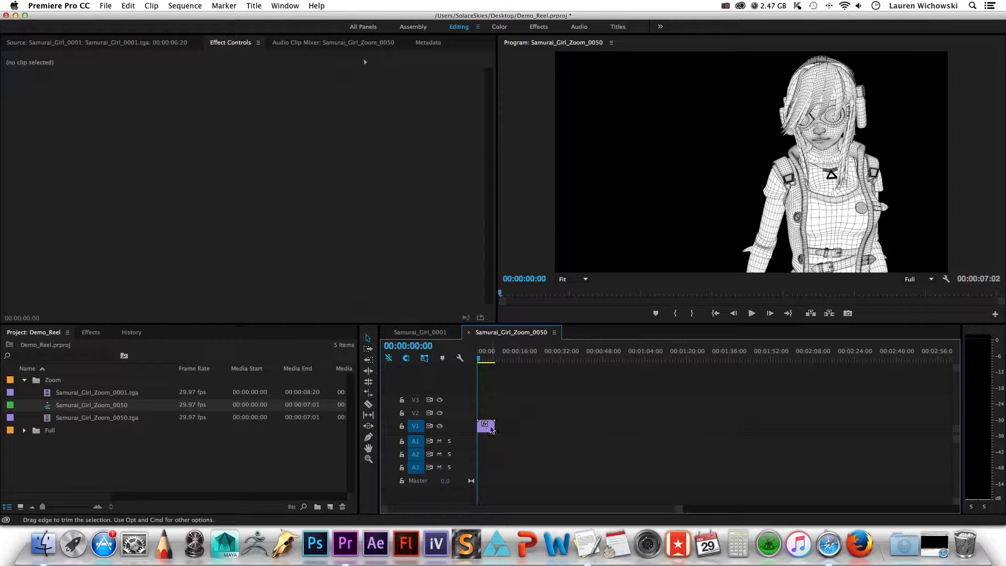
pyautogui.moveTo(679, 509); pyautogui.dragTo(506, 509)
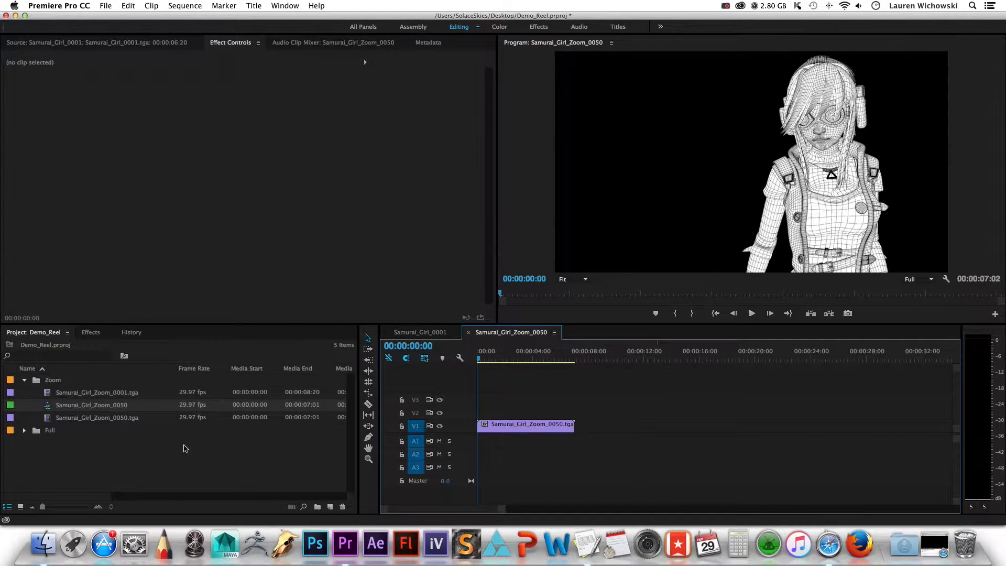
# Move the wireframe zoom clip up to V2 and place Samurai_Girl_Zoom_0001.tga beneath it at the start of V1
pyautogui.moveTo(532, 426); pyautogui.dragTo(531, 417)
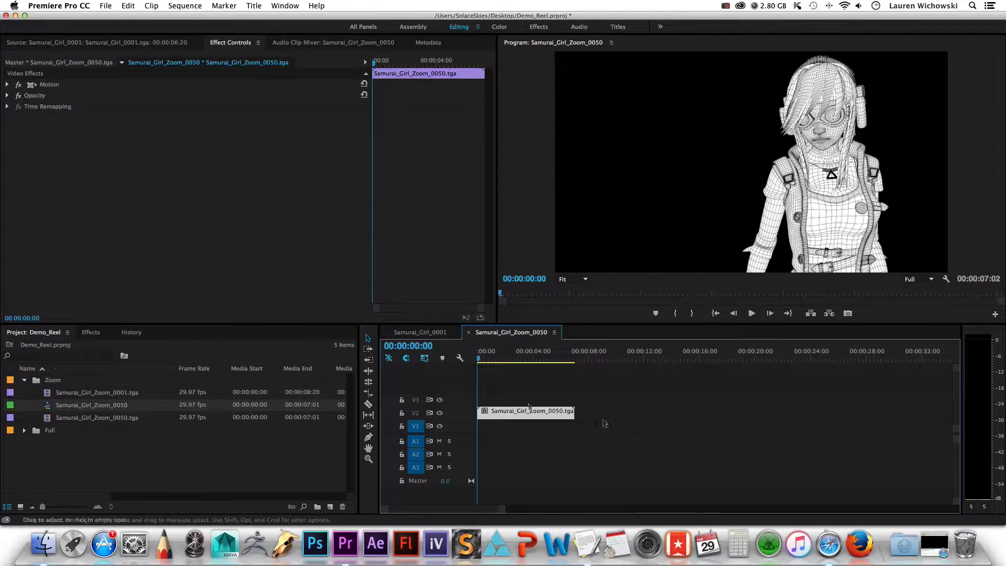
pyautogui.doubleClick(114, 395)
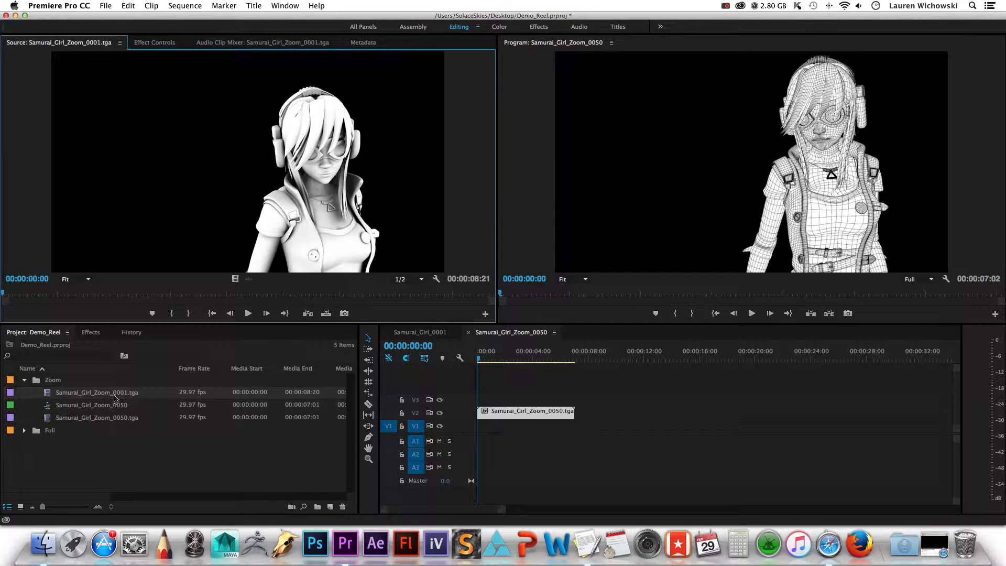
pyautogui.moveTo(53, 397); pyautogui.dragTo(485, 429)
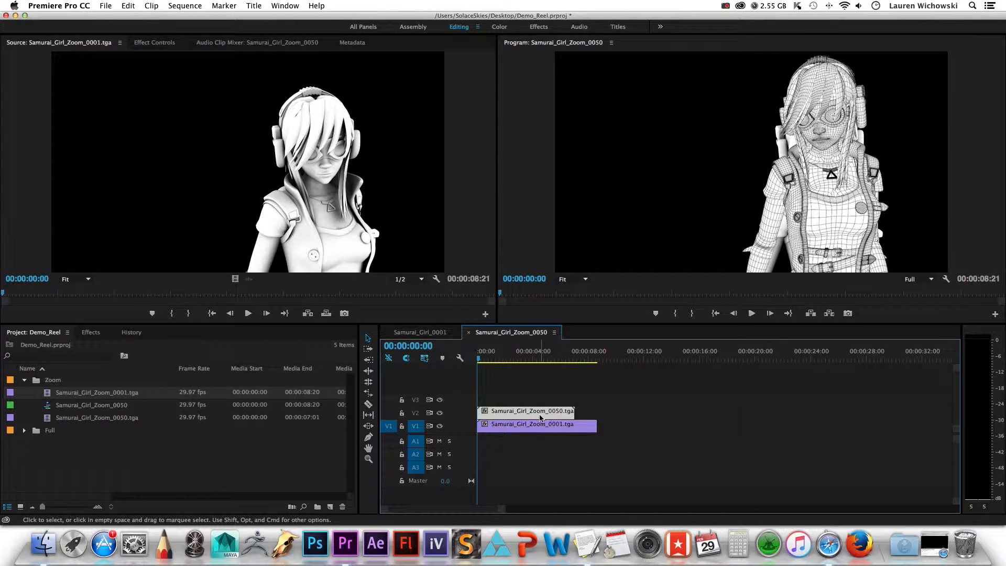
# Align the end of the wireframe zoom clip on V2 with the V1 clip's end and apply a Cross Dissolve to its start
pyautogui.moveTo(551, 415); pyautogui.dragTo(571, 408)
pyautogui.moveTo(478, 361)
pyautogui.mouseDown()
pyautogui.moveTo(502, 364)
pyautogui.moveTo(478, 370)
pyautogui.mouseUp()
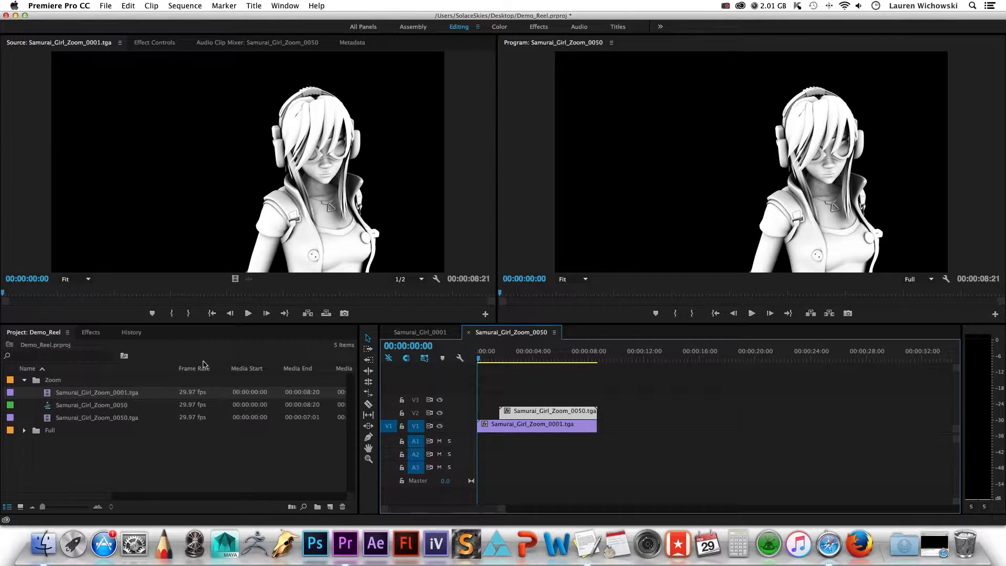
pyautogui.click(101, 335)
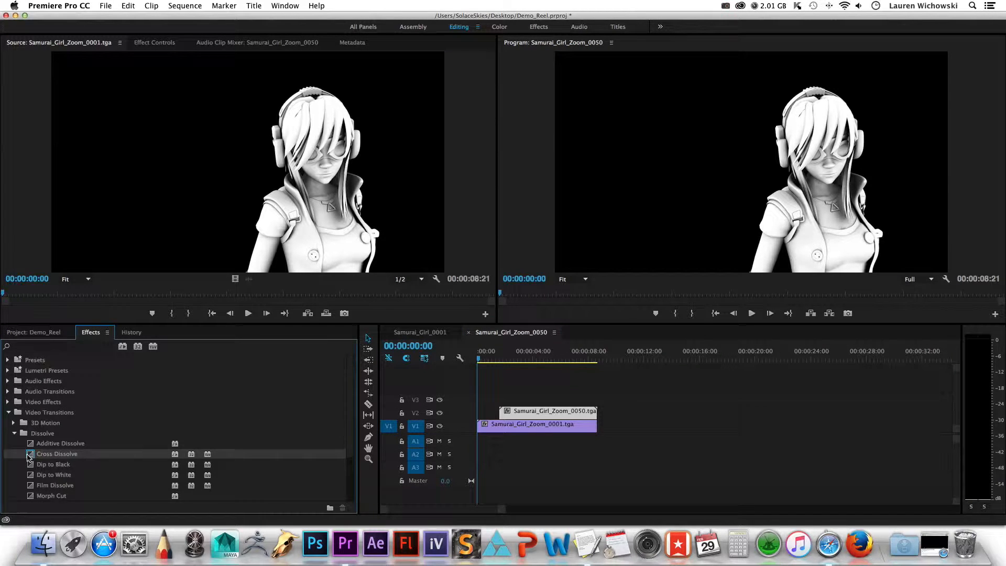
pyautogui.moveTo(29, 456); pyautogui.dragTo(504, 416)
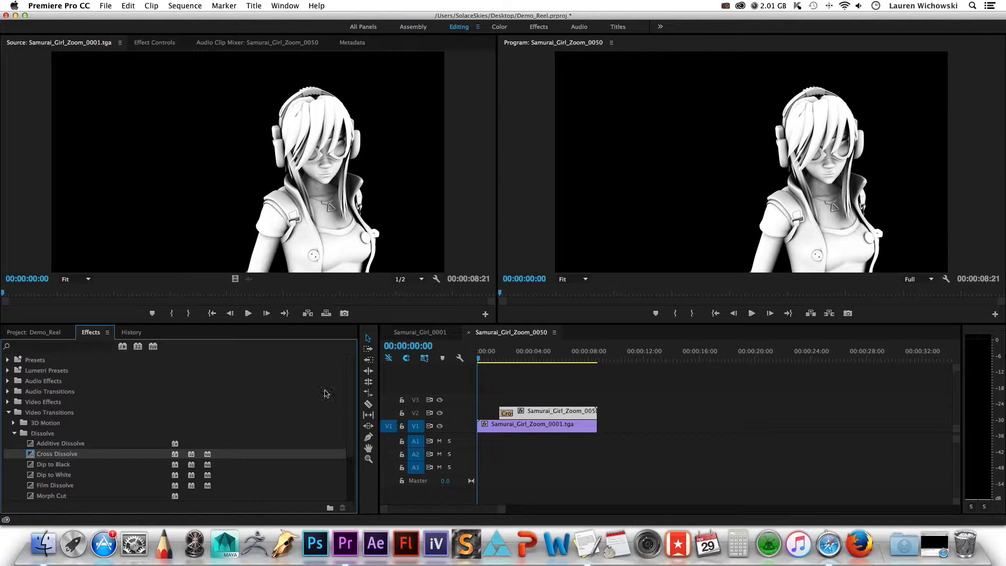
# Set the opacity blend mode of the wireframe zoom clip on V2 to Multiply
pyautogui.click(586, 411)
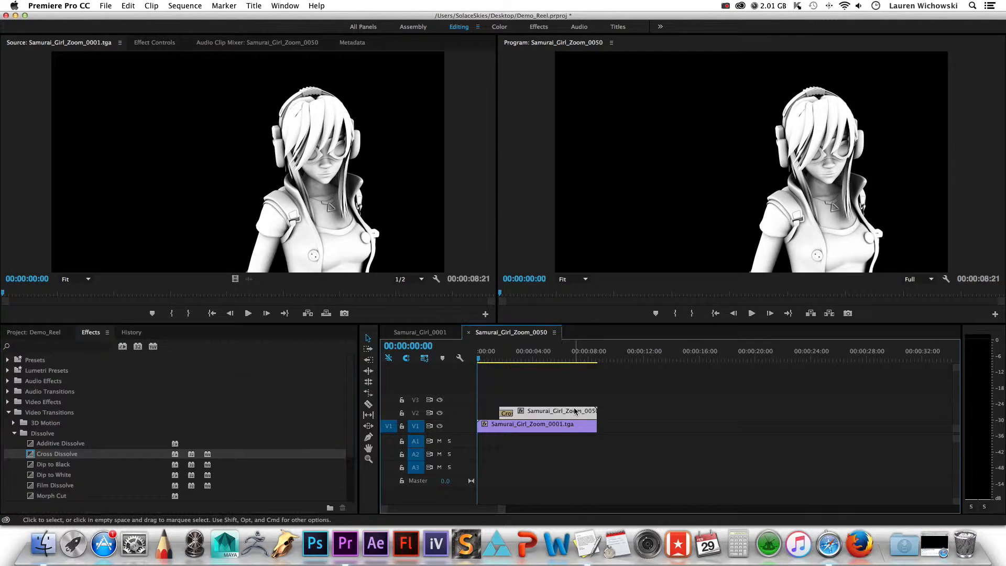
pyautogui.click(139, 43)
pyautogui.click(8, 95)
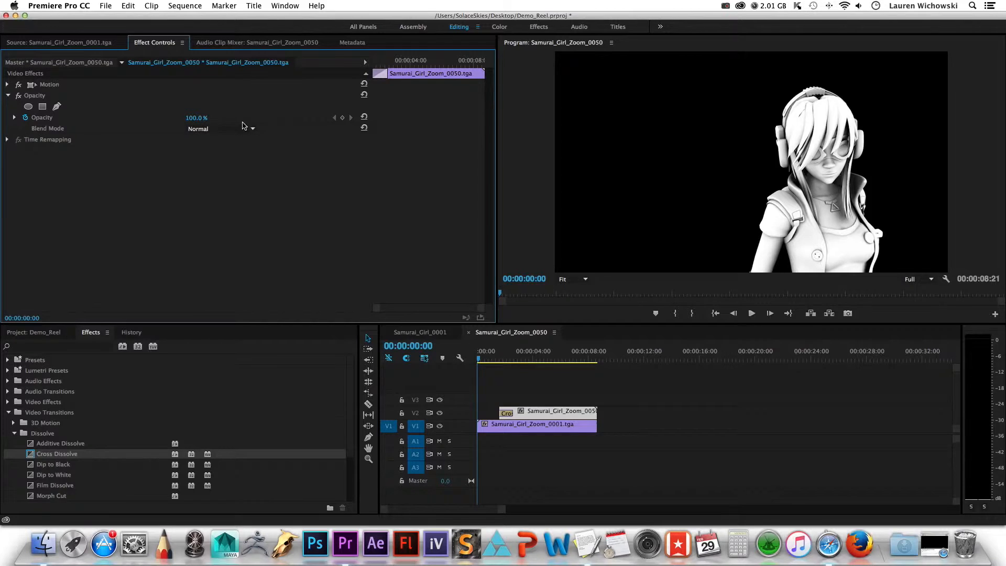
pyautogui.click(205, 129)
pyautogui.click(238, 175)
pyautogui.click(96, 47)
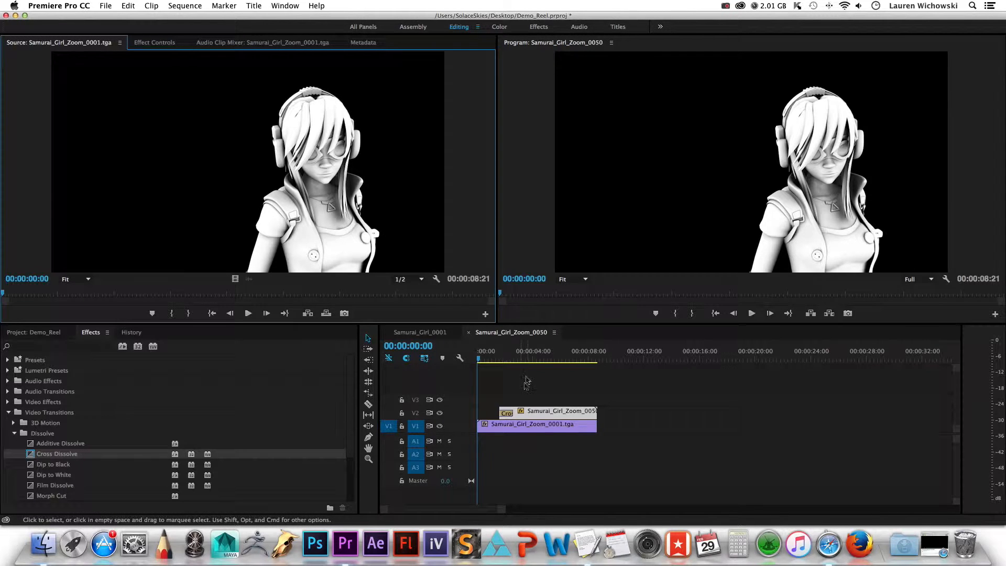
# Scrub through the zoom sequence to check the dissolve and blend, review the V2 clip's effect settings, and return to the start
pyautogui.click(536, 359)
pyautogui.moveTo(536, 359); pyautogui.dragTo(513, 359)
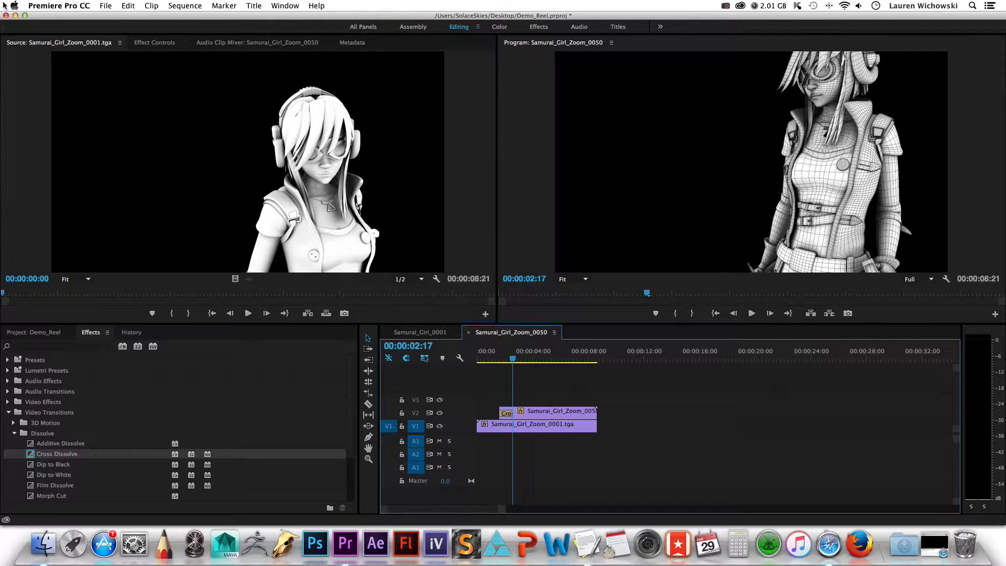
pyautogui.click(150, 42)
pyautogui.click(574, 412)
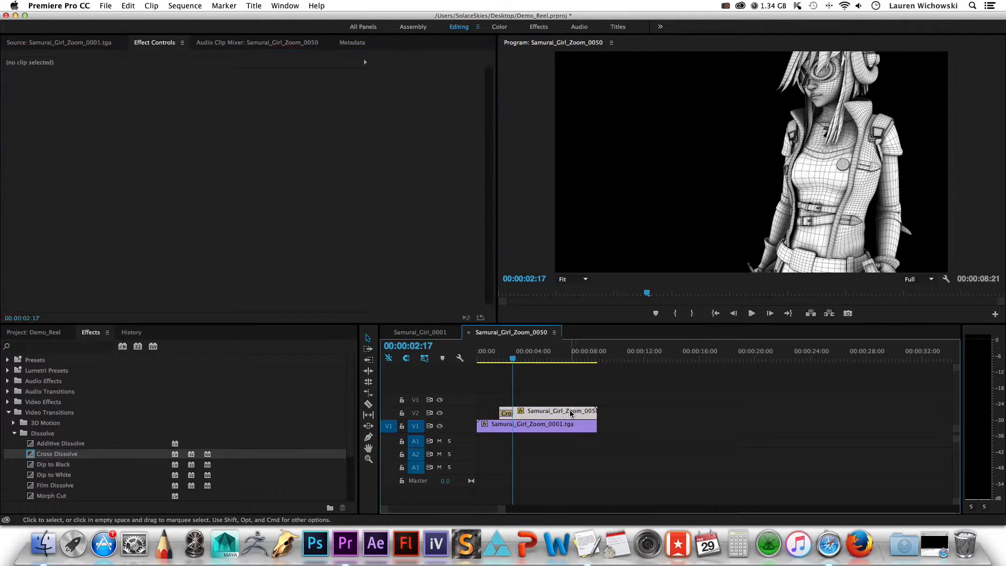
pyautogui.moveTo(516, 359); pyautogui.dragTo(464, 364)
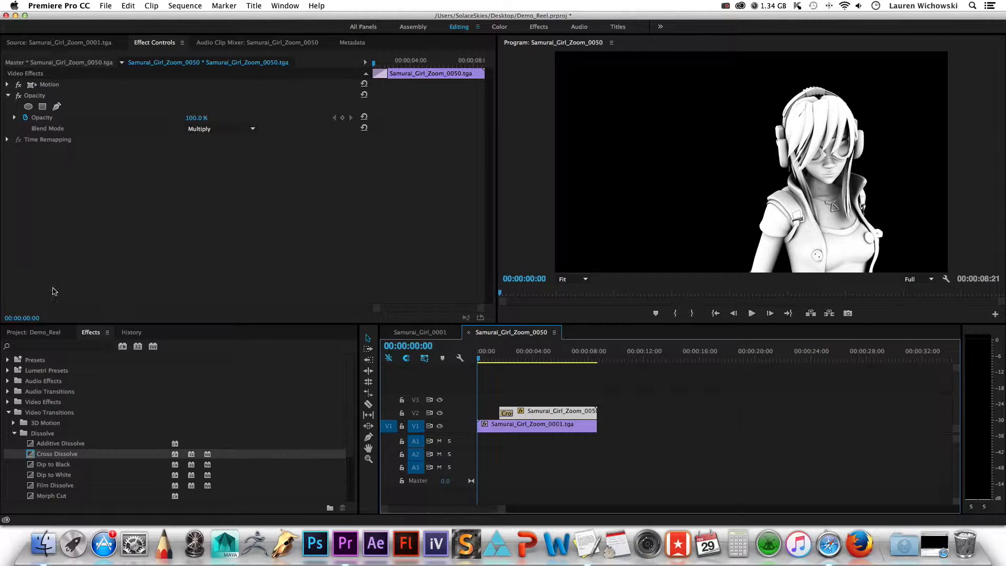
# Collapse the Zoom bin and create a new sequence at the project's root using the HDV 720p30 preset
pyautogui.click(23, 334)
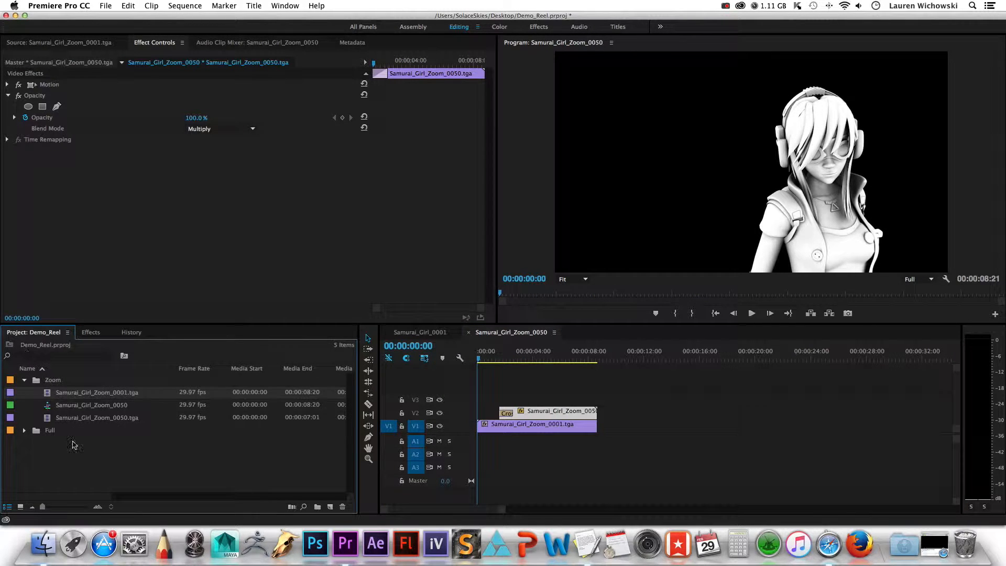
pyautogui.click(24, 380)
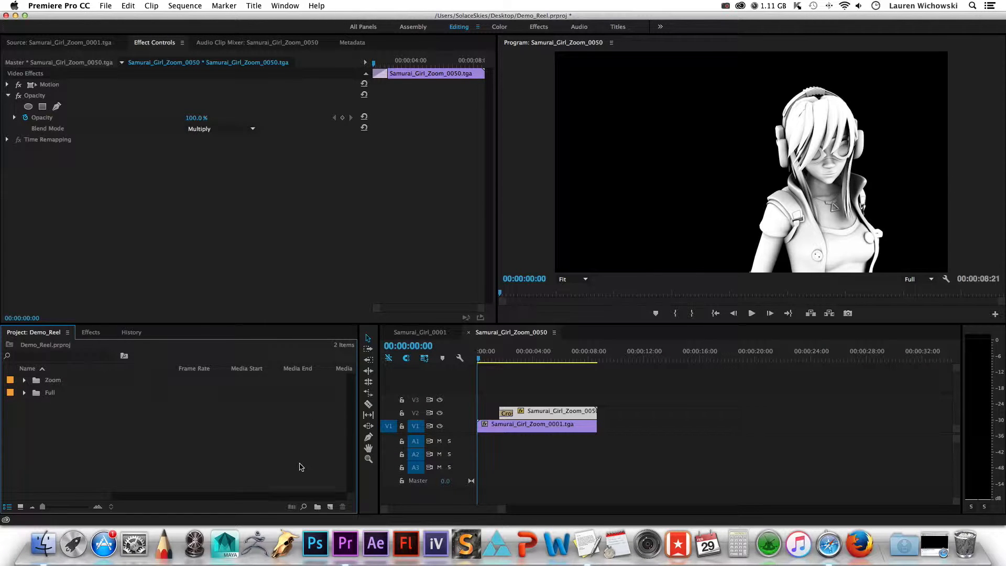
pyautogui.click(330, 507)
pyautogui.click(398, 416)
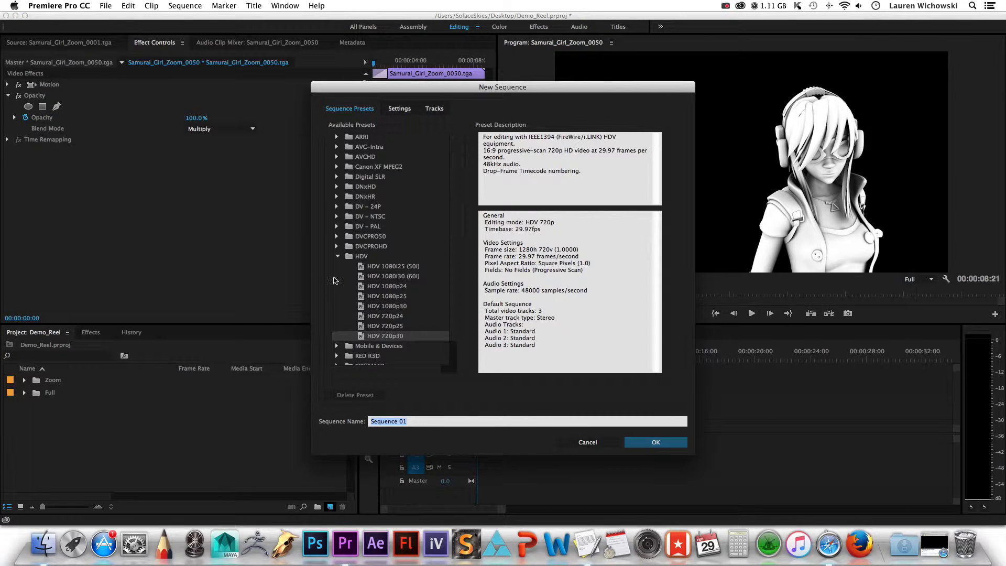
pyautogui.click(338, 258)
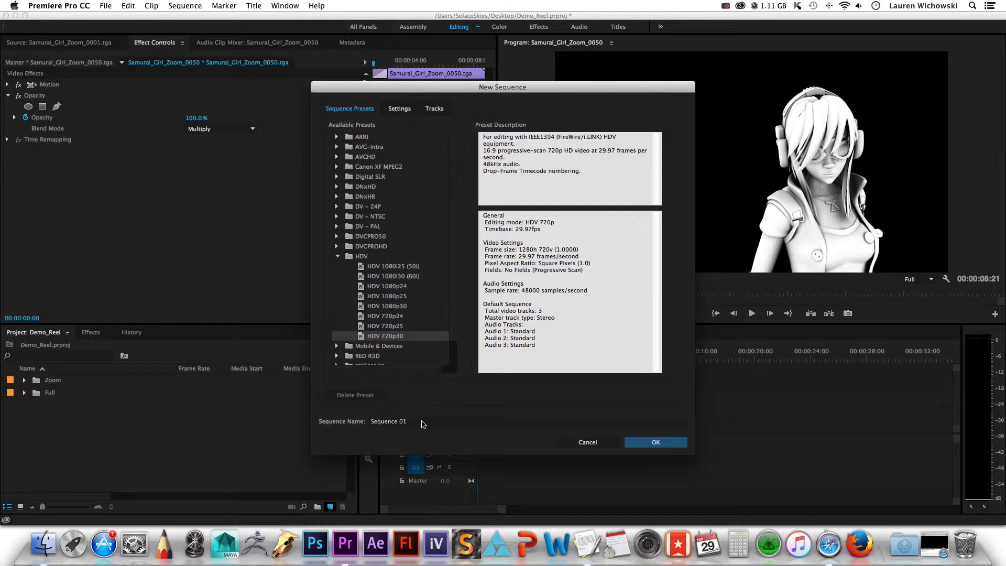
pyautogui.doubleClick(361, 338)
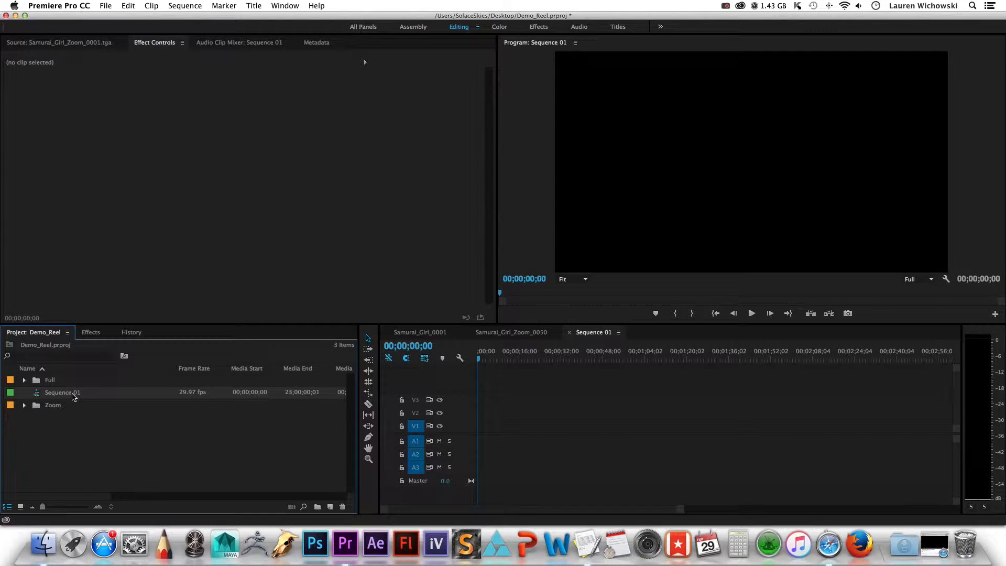
# Rename the new HDV 720p30 sequence as Master_Sequence
pyautogui.click(73, 397)
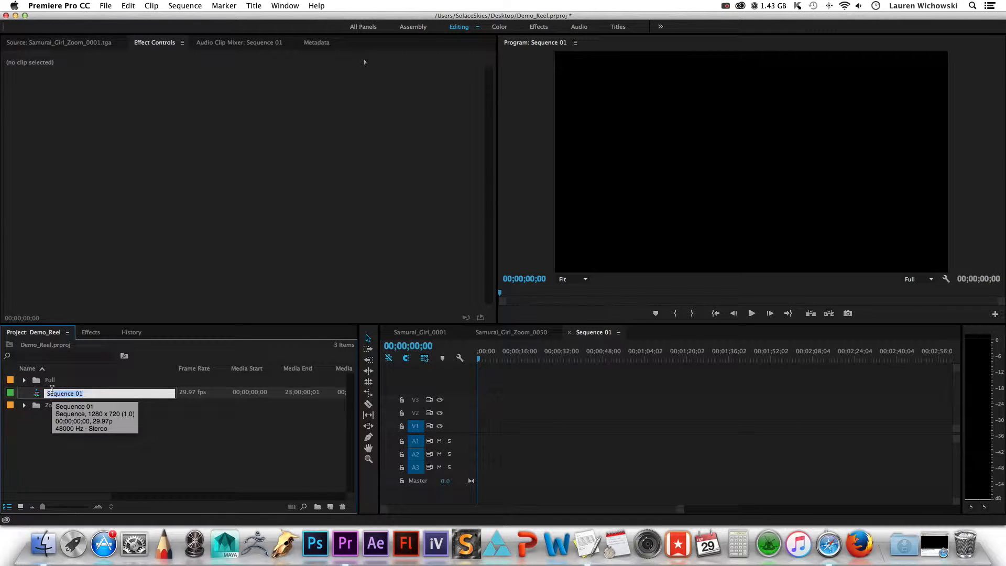
pyautogui.write('Master_Sequence')
pyautogui.press('Return')
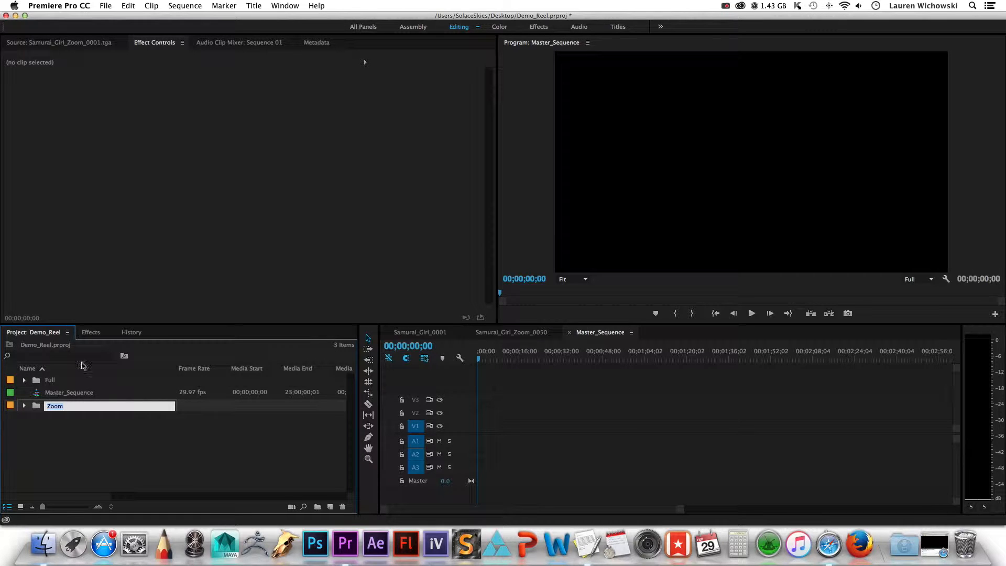
# Review the Samurai_Girl_0001 sequence in the Full bin and the Zoom bin's contents, ending with the Master_Sequence timeline open
pyautogui.click(24, 379)
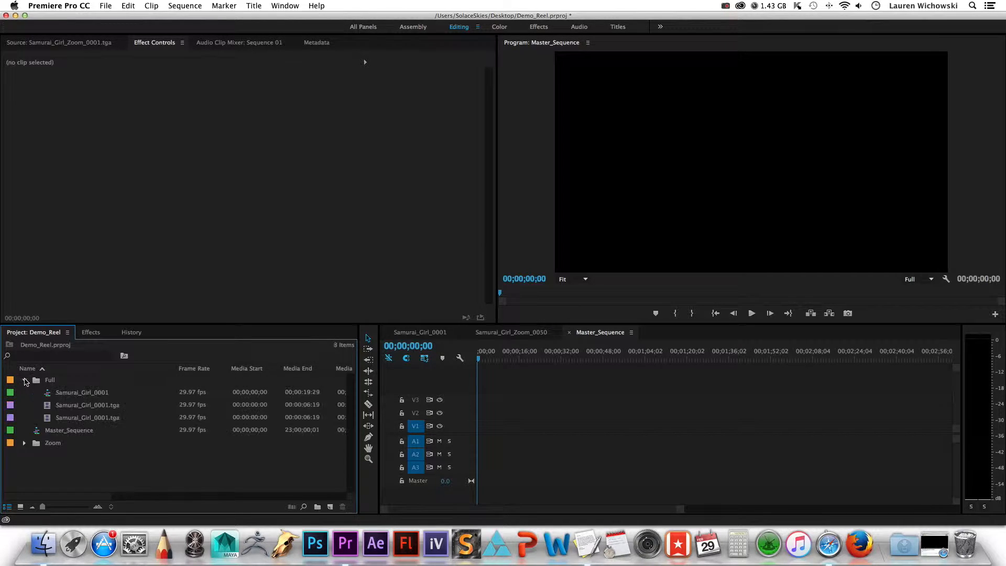
pyautogui.doubleClick(68, 393)
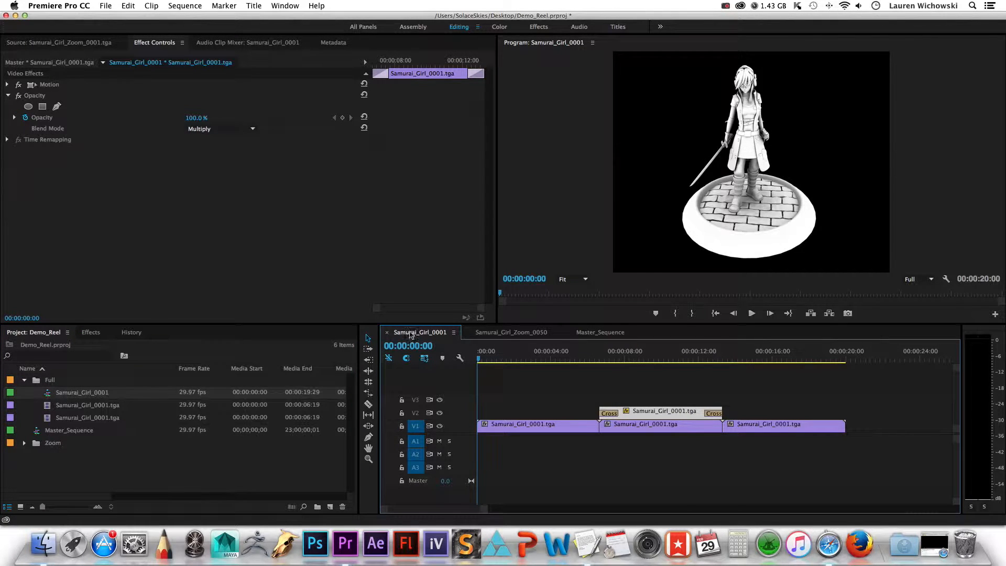
pyautogui.click(599, 333)
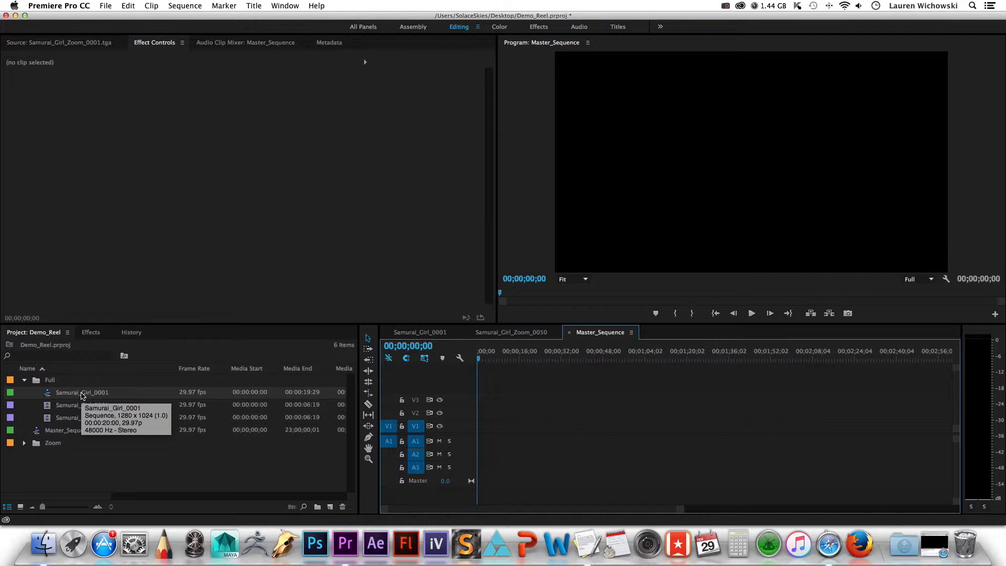
pyautogui.click(25, 443)
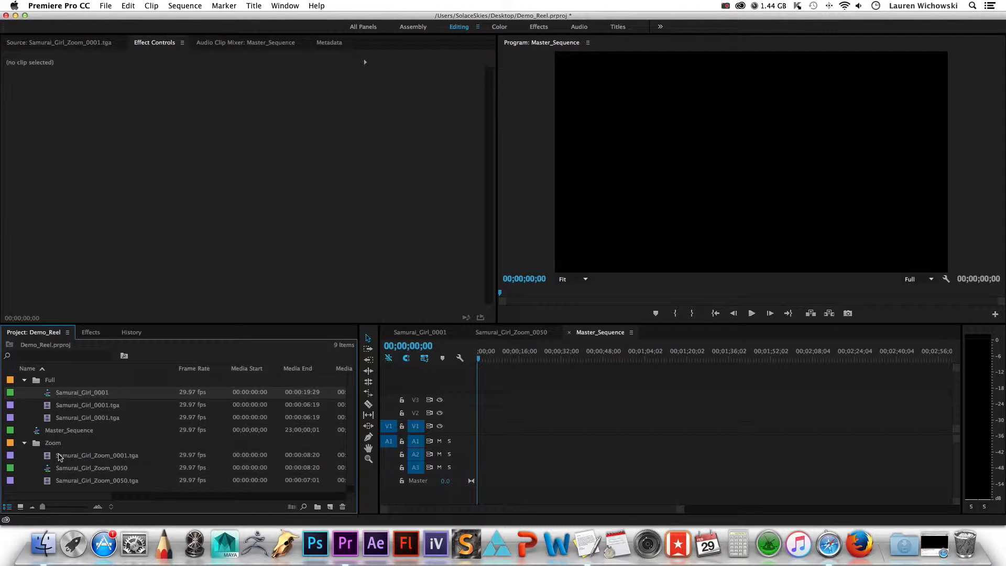
pyautogui.click(25, 443)
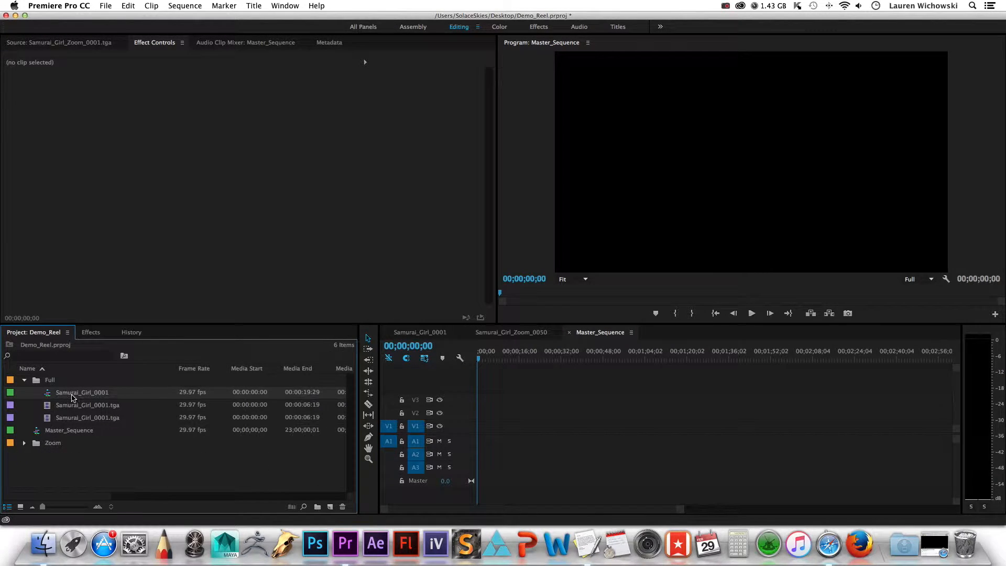
# Rename the Samurai_Girl_0001 sequence in the Full bin as Full_Sequence
pyautogui.click(73, 393)
pyautogui.write('Full_Sequence')
pyautogui.press('Return')
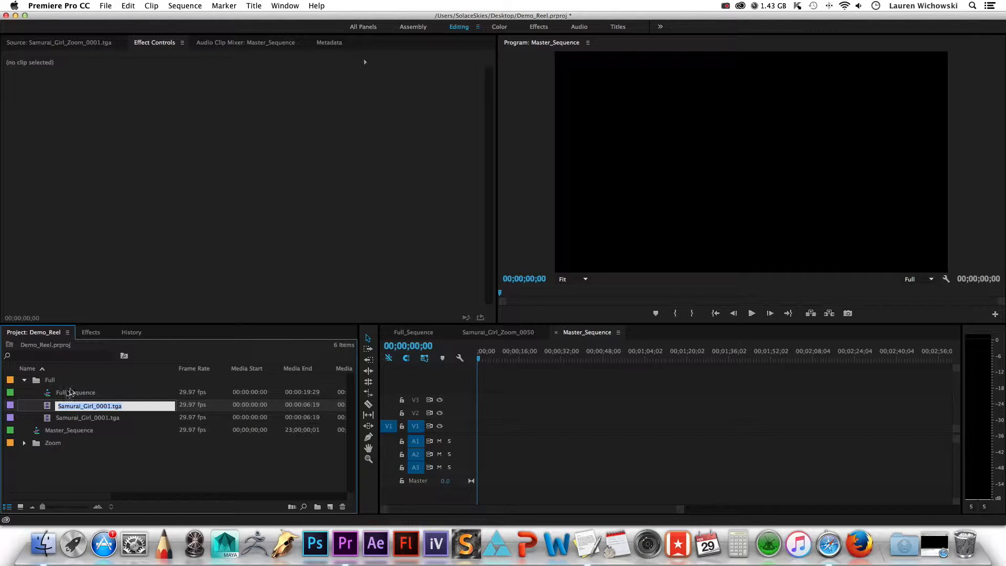
# Nest Full_Sequence at the start of Master_Sequence on V1, keep the existing sequence settings, and select the nested clip
pyautogui.moveTo(113, 392); pyautogui.dragTo(502, 427)
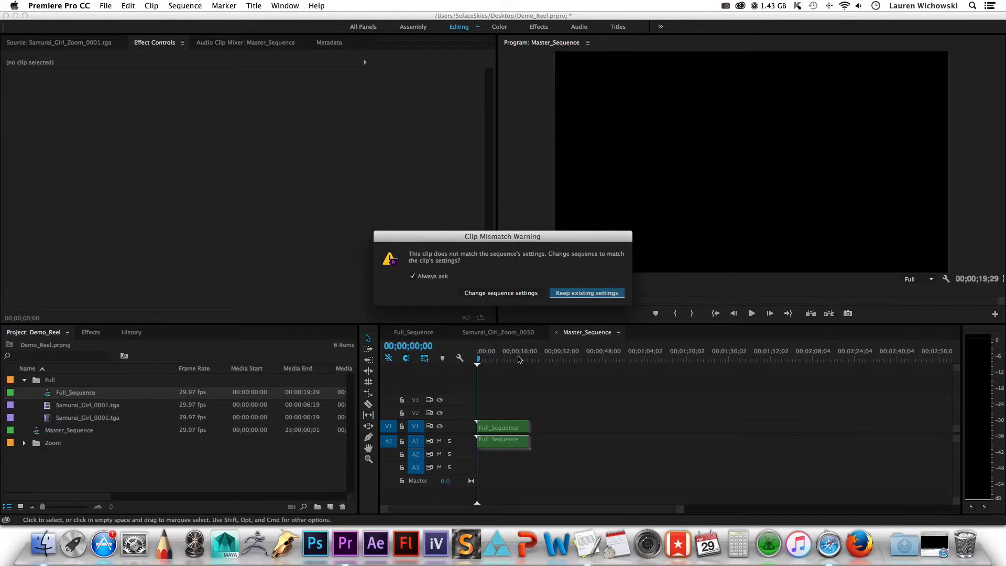
pyautogui.click(556, 292)
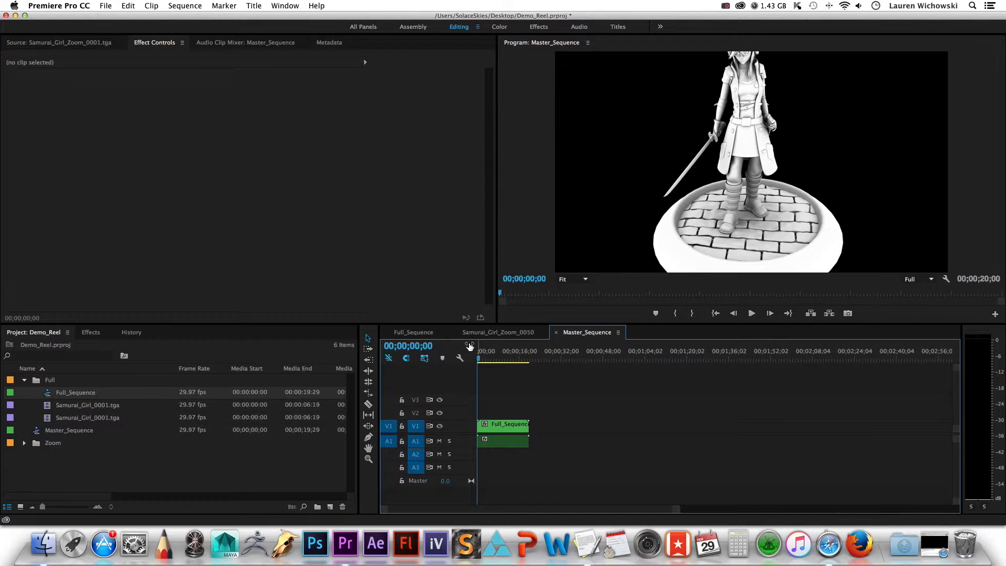
pyautogui.click(498, 425)
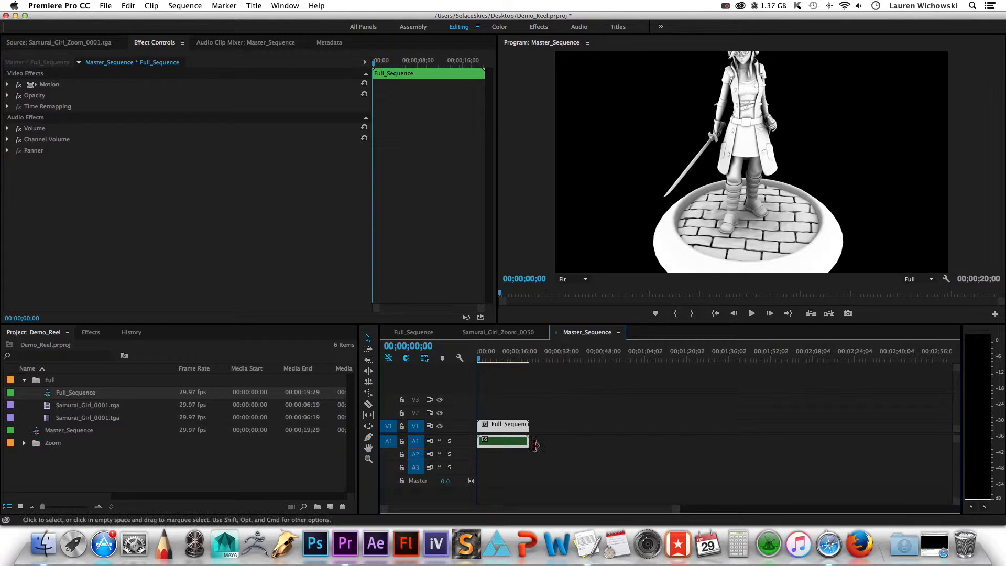
# Inspect the contents of the nested Full_Sequence, return to Master_Sequence, and scrub through the nested clip
pyautogui.doubleClick(499, 426)
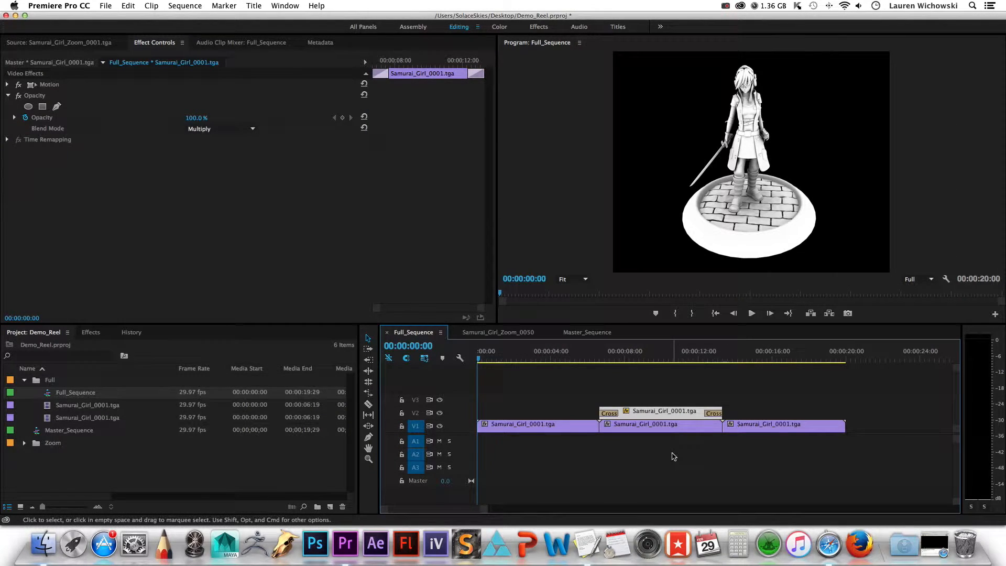
pyautogui.click(591, 332)
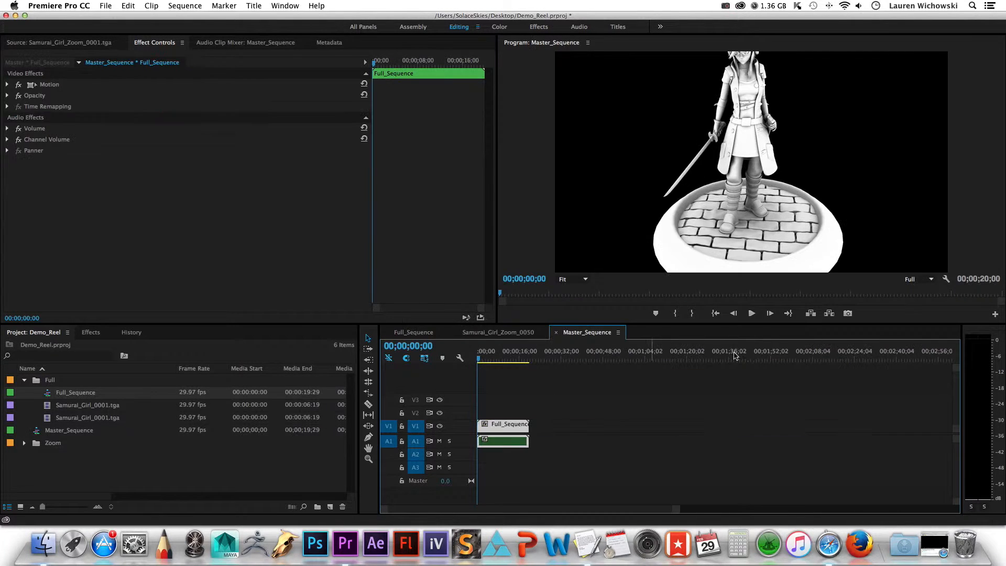
pyautogui.doubleClick(506, 431)
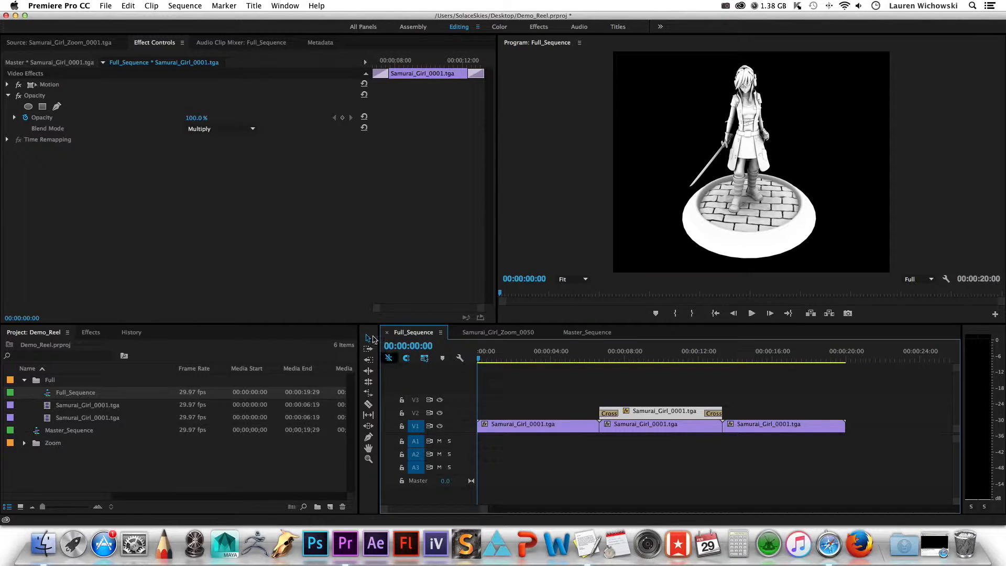
pyautogui.click(598, 331)
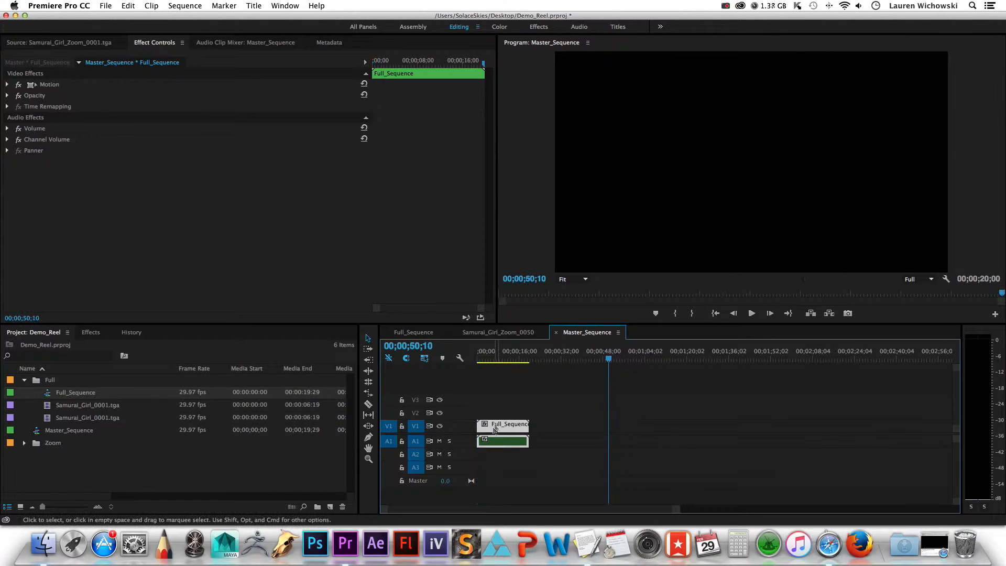
pyautogui.click(499, 359)
pyautogui.moveTo(498, 359); pyautogui.dragTo(496, 359)
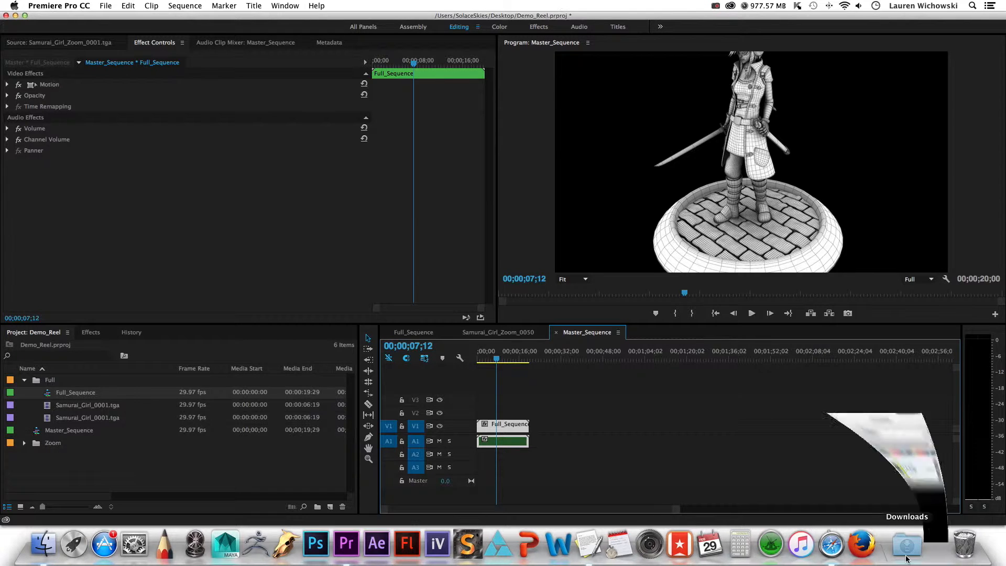
pyautogui.click(936, 546)
pyautogui.click(252, 355)
pyautogui.moveTo(252, 354); pyautogui.dragTo(598, 347)
pyautogui.click(146, 17)
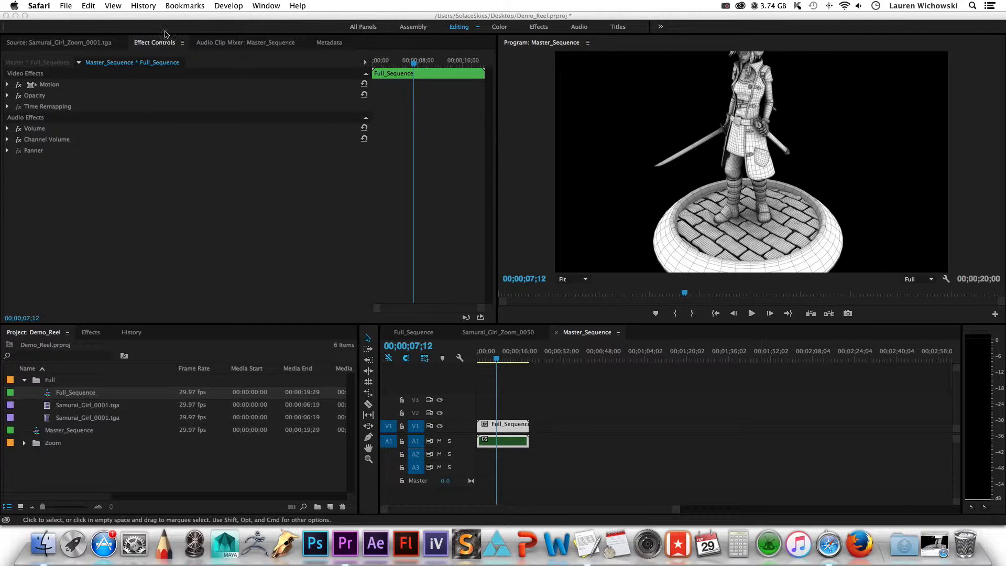
# Scale the nested Full_Sequence clip down to about 63.7 using its Motion frame in the Program monitor, and expand its Motion properties
pyautogui.moveTo(498, 363); pyautogui.dragTo(472, 367)
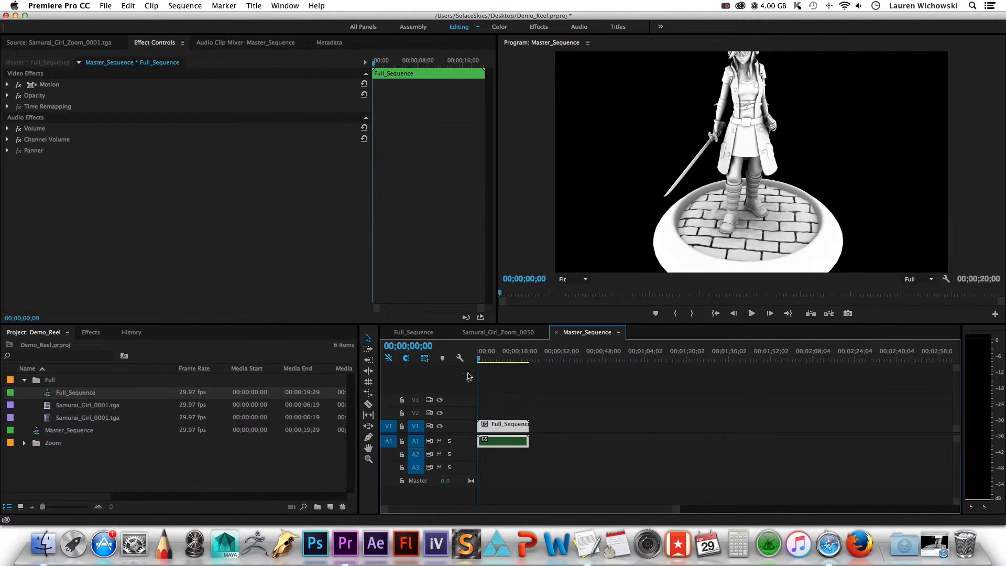
pyautogui.click(520, 416)
pyautogui.click(515, 426)
pyautogui.click(29, 87)
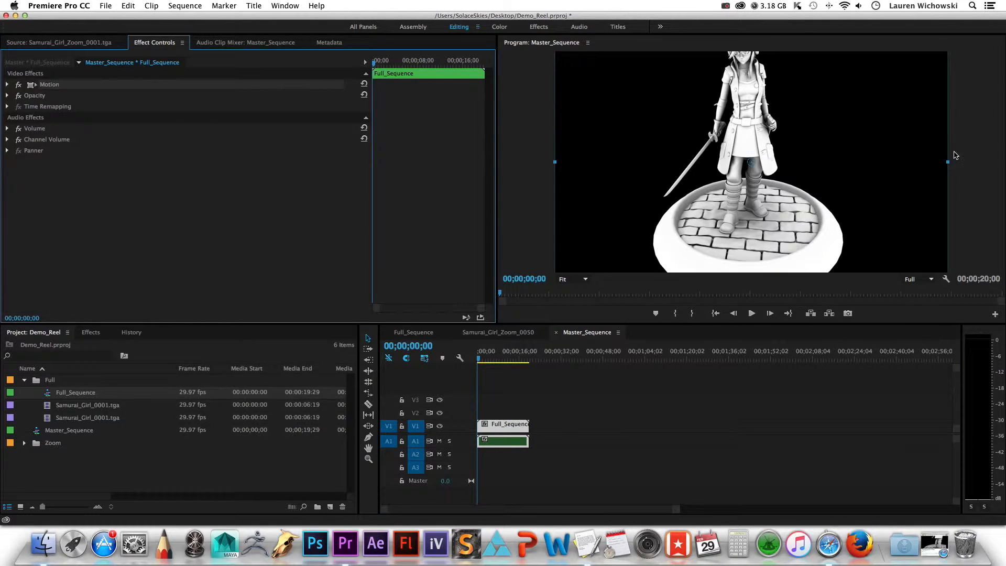
pyautogui.click(752, 313)
pyautogui.click(753, 313)
pyautogui.moveTo(549, 165); pyautogui.dragTo(624, 214)
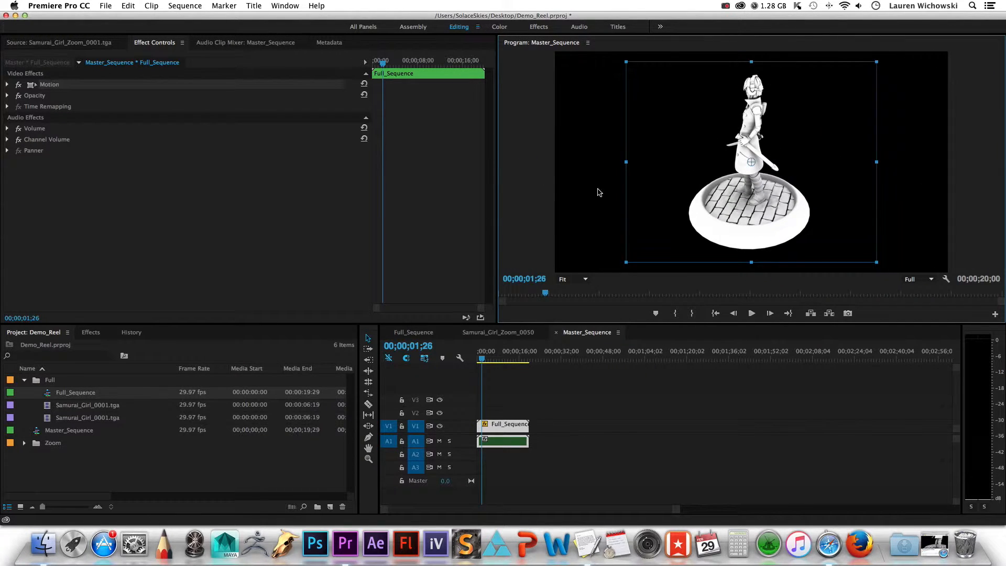
pyautogui.click(7, 84)
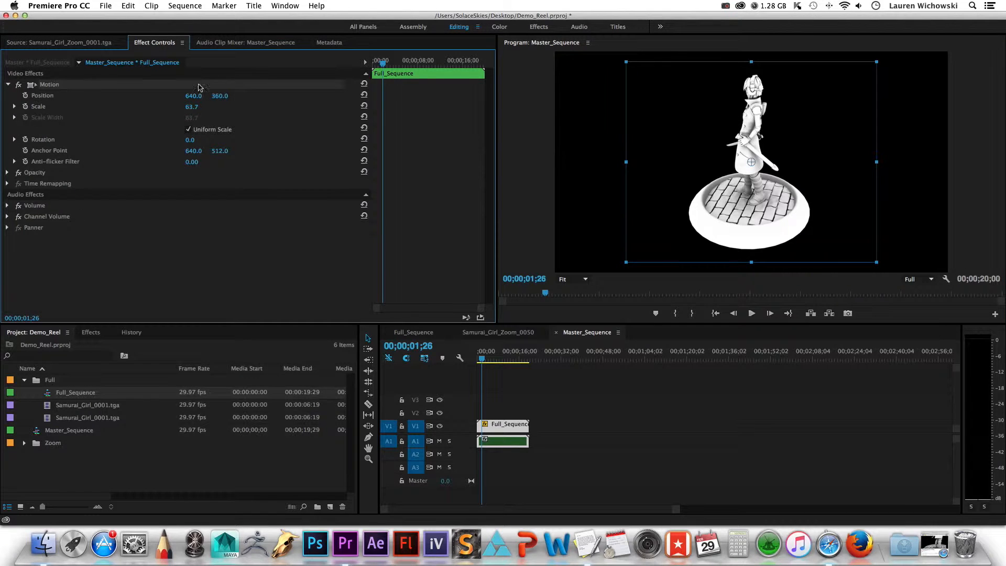
# Try shifting the nested clip's horizontal position to 532 and changing its scale, and undo these Motion changes
pyautogui.moveTo(187, 97); pyautogui.dragTo(261, 116)
pyautogui.click(193, 107)
pyautogui.write('100')
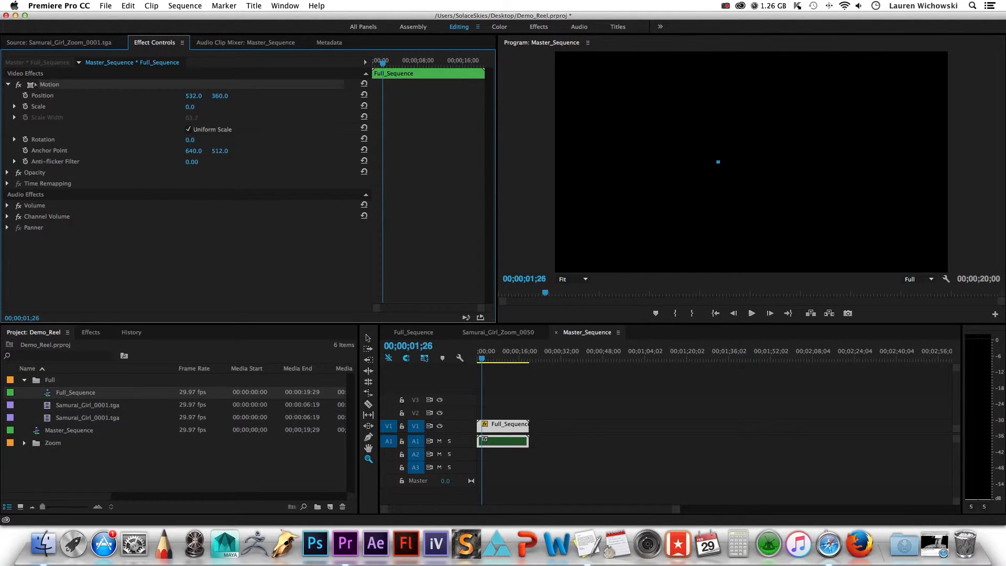
pyautogui.press('Return')
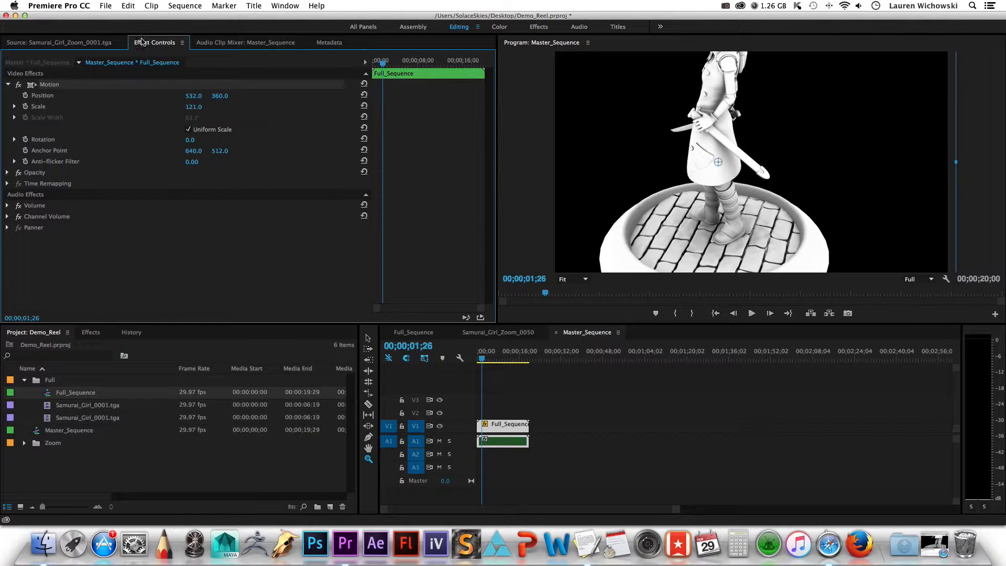
pyautogui.moveTo(204, 117); pyautogui.dragTo(181, 116)
pyautogui.press('super+z')
pyautogui.press('super+z')
pyautogui.press('super+z')
pyautogui.press('super+z')
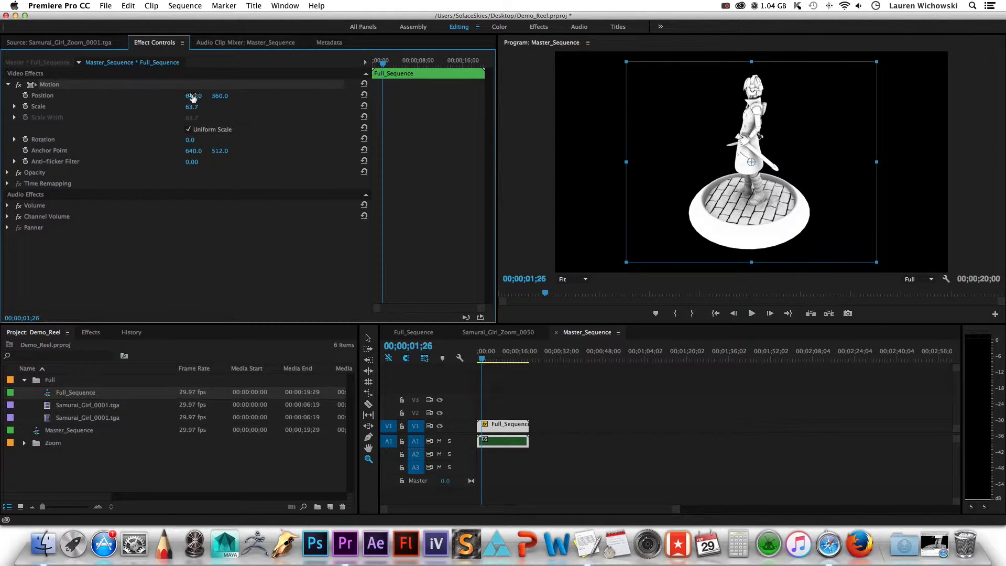
# Adjust the nested clip's scale to 69.7, previewing playback from the start of Master_Sequence between adjustments
pyautogui.moveTo(192, 107); pyautogui.dragTo(198, 106)
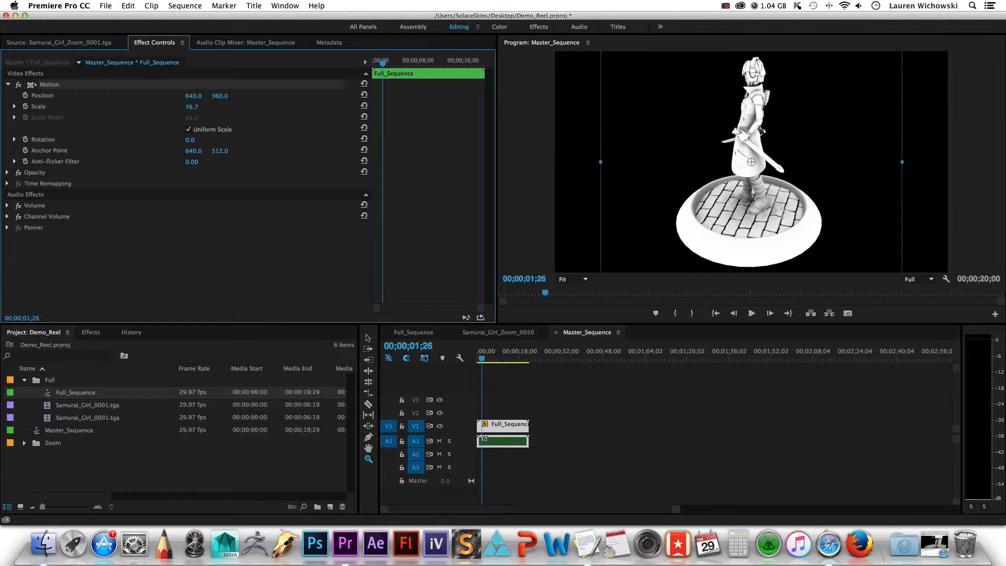
pyautogui.moveTo(482, 359)
pyautogui.mouseDown()
pyautogui.moveTo(512, 363)
pyautogui.moveTo(476, 363)
pyautogui.mouseUp()
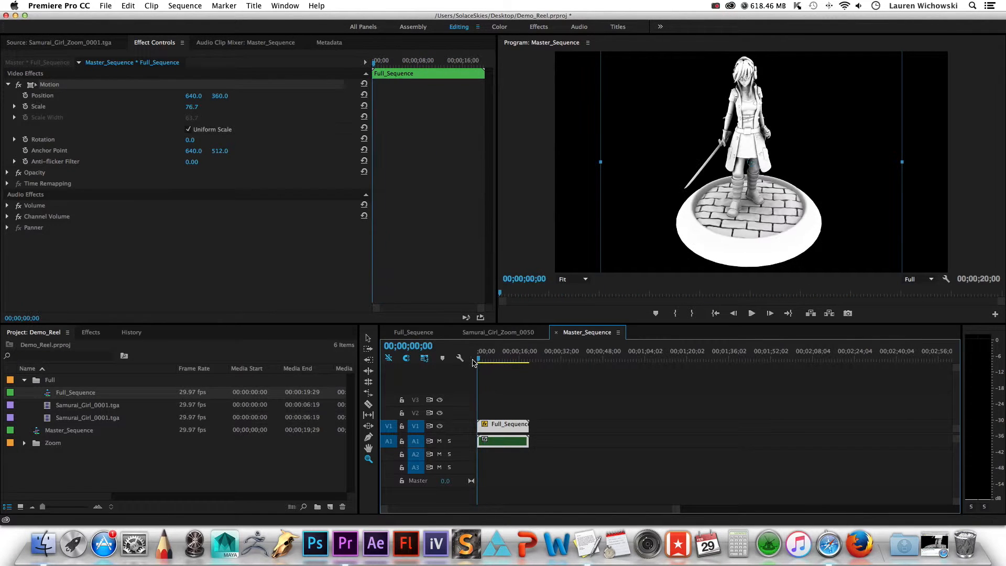
pyautogui.press('space')
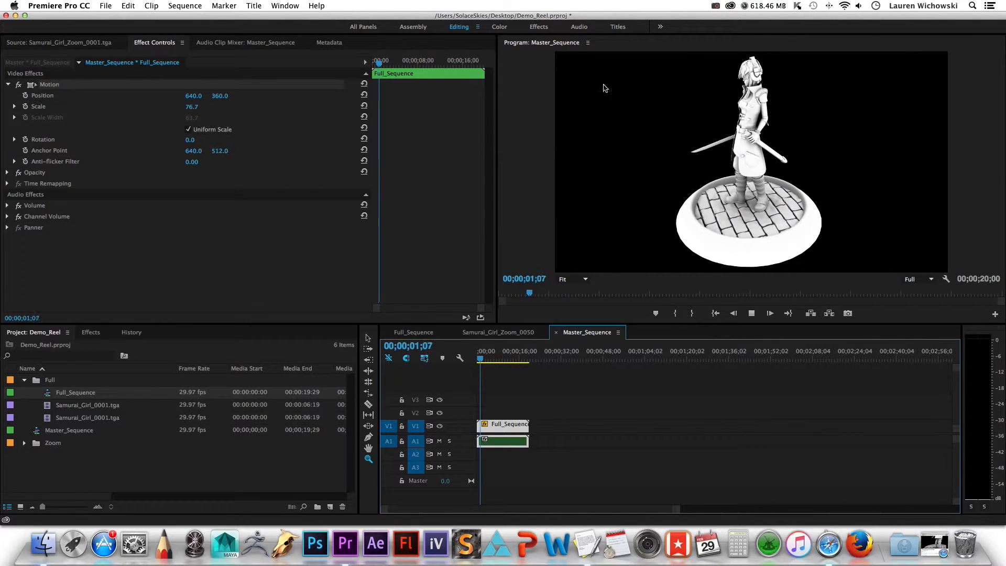
pyautogui.press('space')
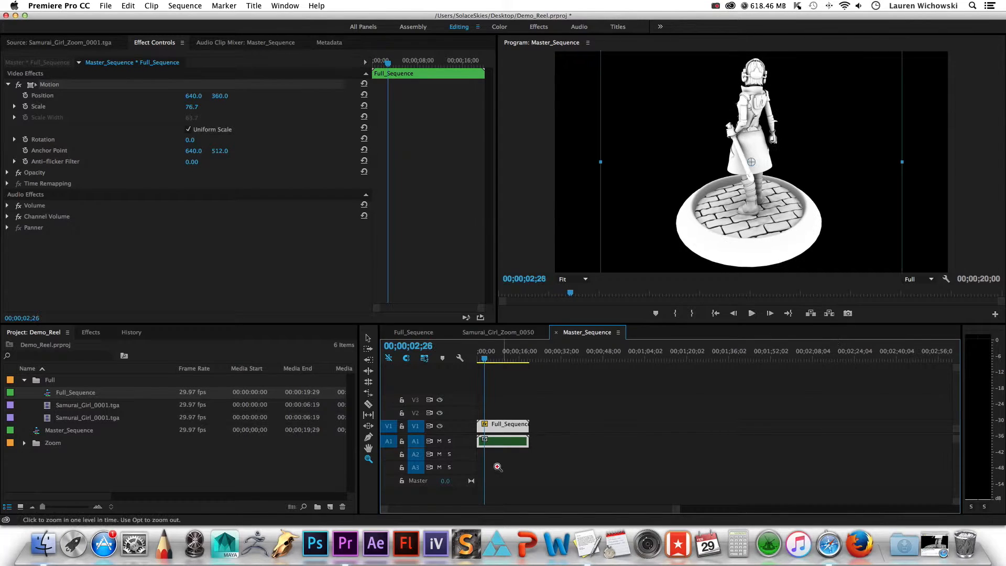
pyautogui.moveTo(486, 362); pyautogui.dragTo(474, 363)
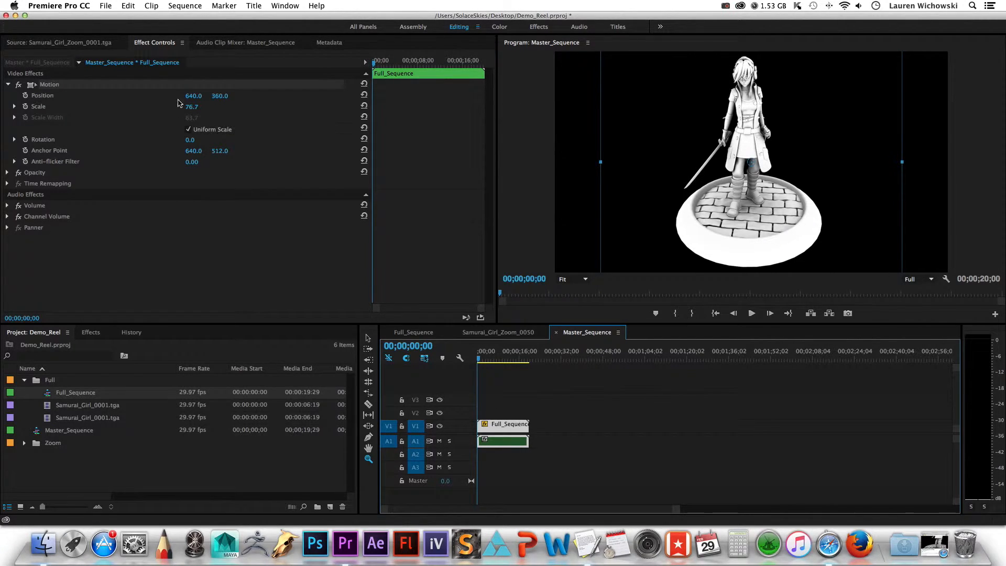
pyautogui.moveTo(192, 107); pyautogui.dragTo(199, 107)
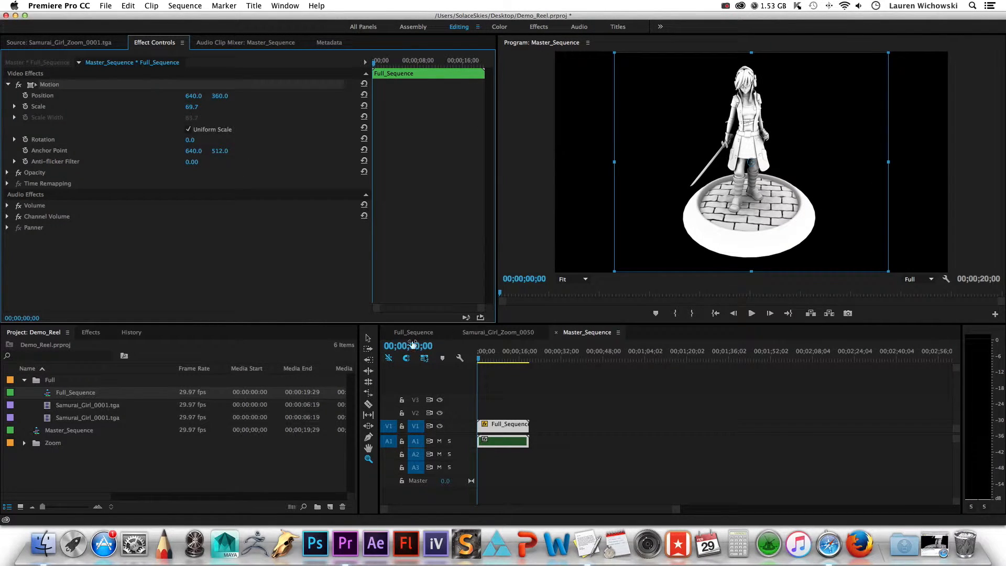
# Create a Position keyframe of 640, 360 on the nested clip and place it at about 00;00;11;13
pyautogui.moveTo(477, 361); pyautogui.dragTo(514, 364)
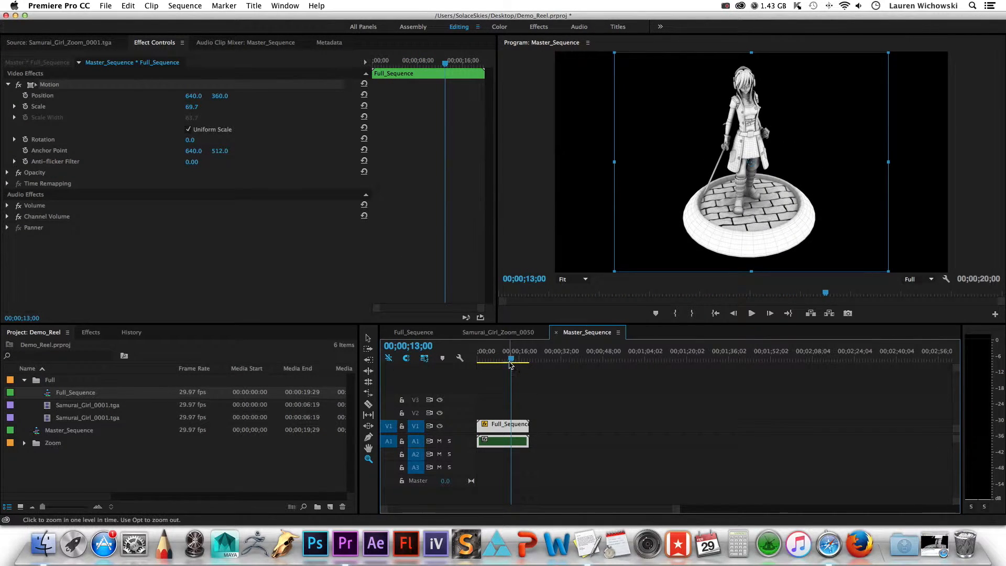
pyautogui.click(25, 96)
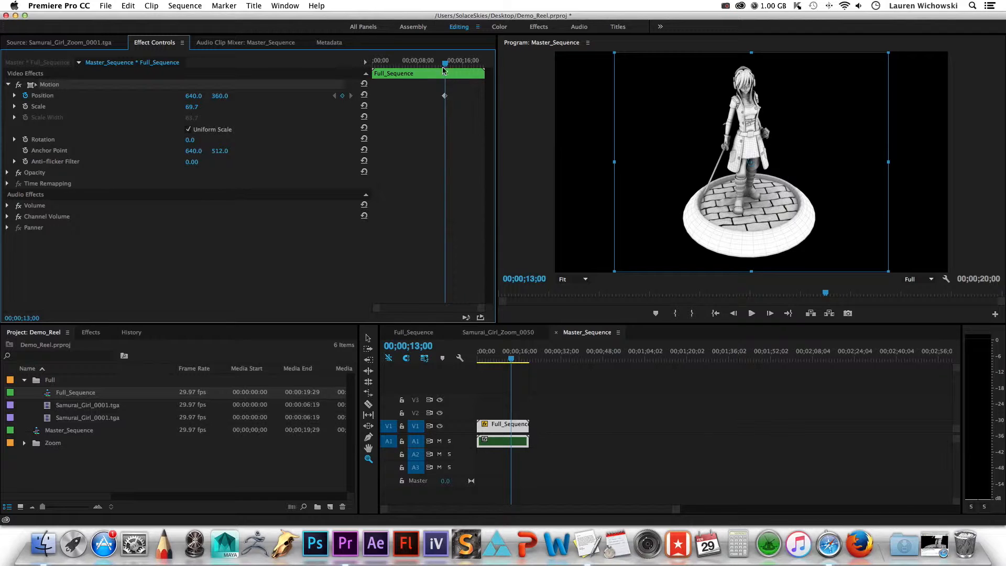
pyautogui.moveTo(444, 64); pyautogui.dragTo(458, 66)
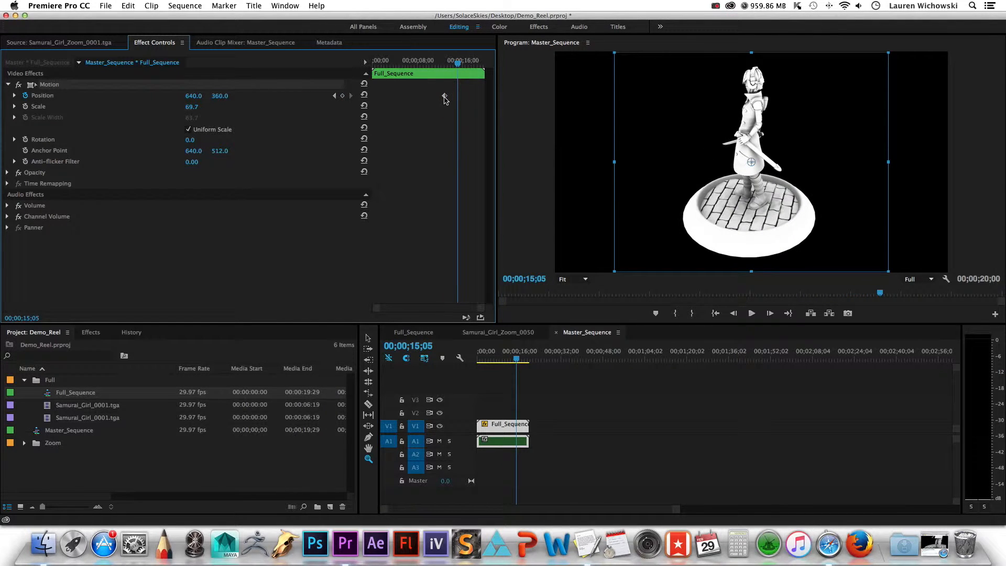
pyautogui.moveTo(459, 70); pyautogui.dragTo(436, 82)
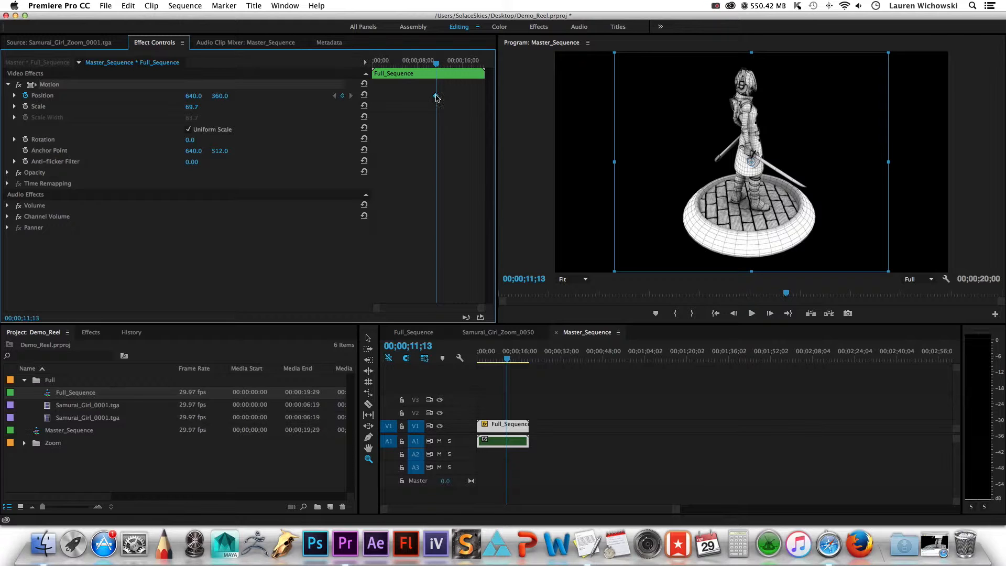
pyautogui.moveTo(437, 65); pyautogui.dragTo(437, 65)
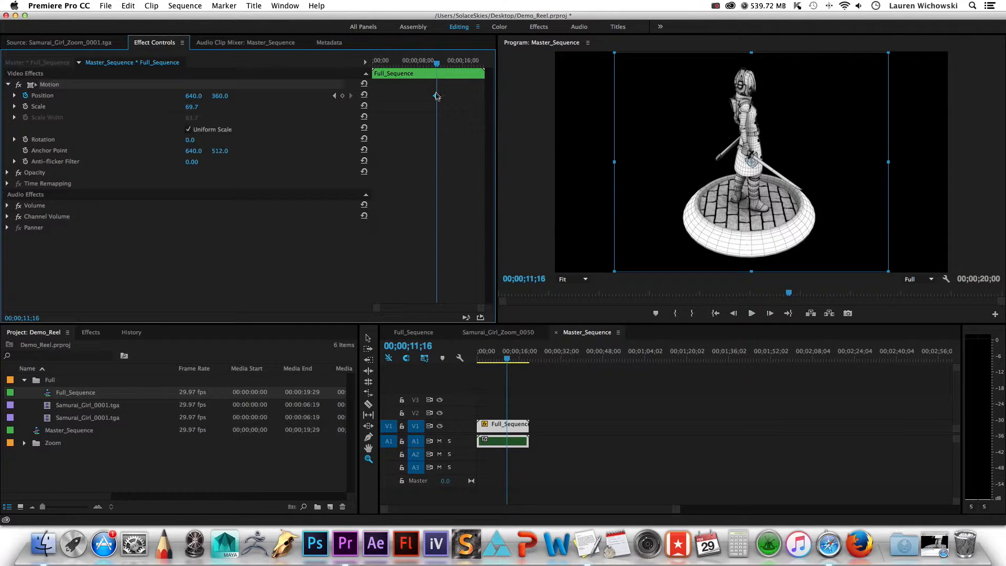
pyautogui.moveTo(427, 99); pyautogui.dragTo(435, 99)
# Add a second Position keyframe at 00;00;13;20 by moving the nested clip to the frame's left side, at about 291.8, 358.3
pyautogui.moveTo(509, 361)
pyautogui.mouseDown()
pyautogui.moveTo(485, 361)
pyautogui.moveTo(509, 355)
pyautogui.mouseUp()
pyautogui.moveTo(435, 63); pyautogui.dragTo(401, 76)
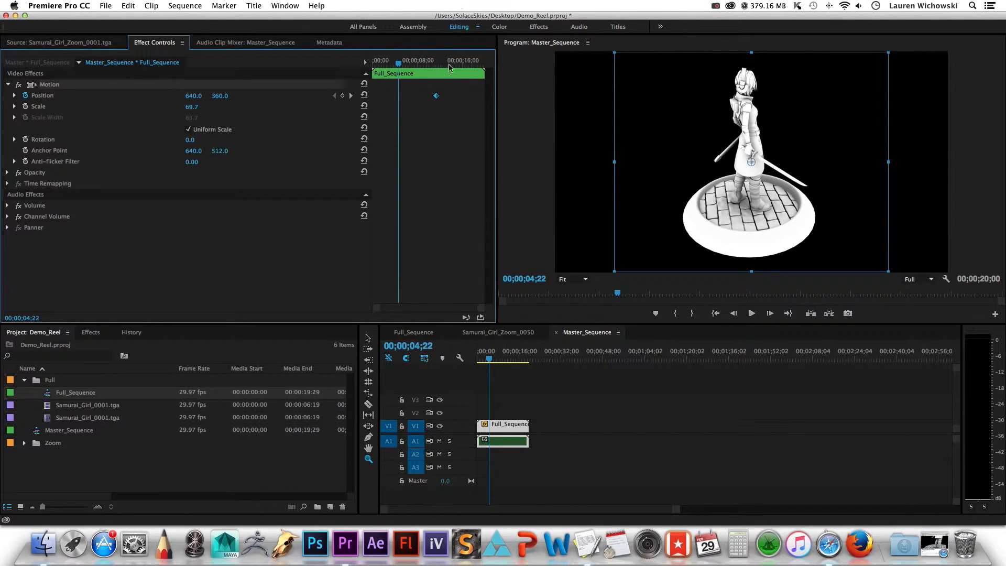
pyautogui.moveTo(429, 68); pyautogui.dragTo(451, 72)
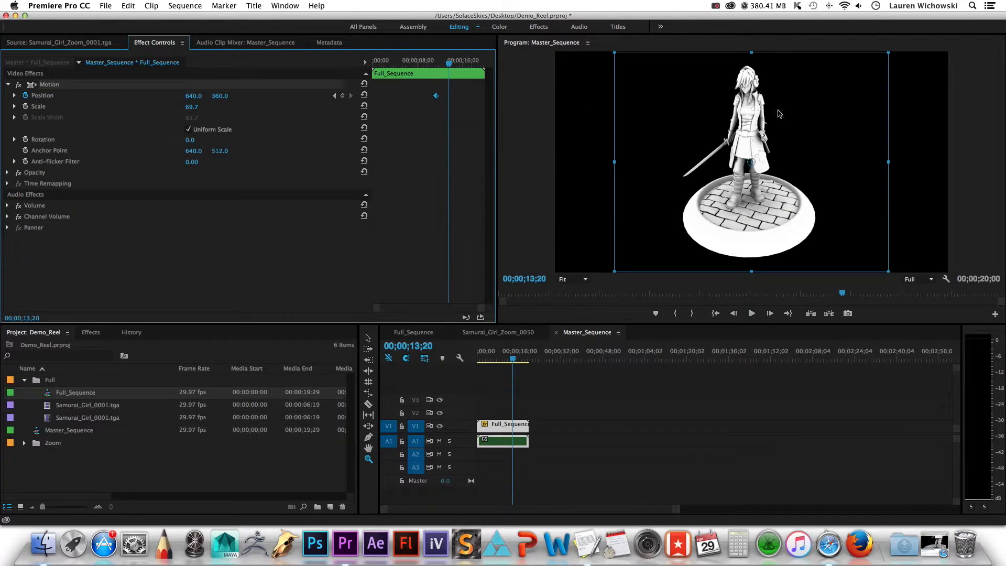
pyautogui.moveTo(752, 160); pyautogui.dragTo(687, 152)
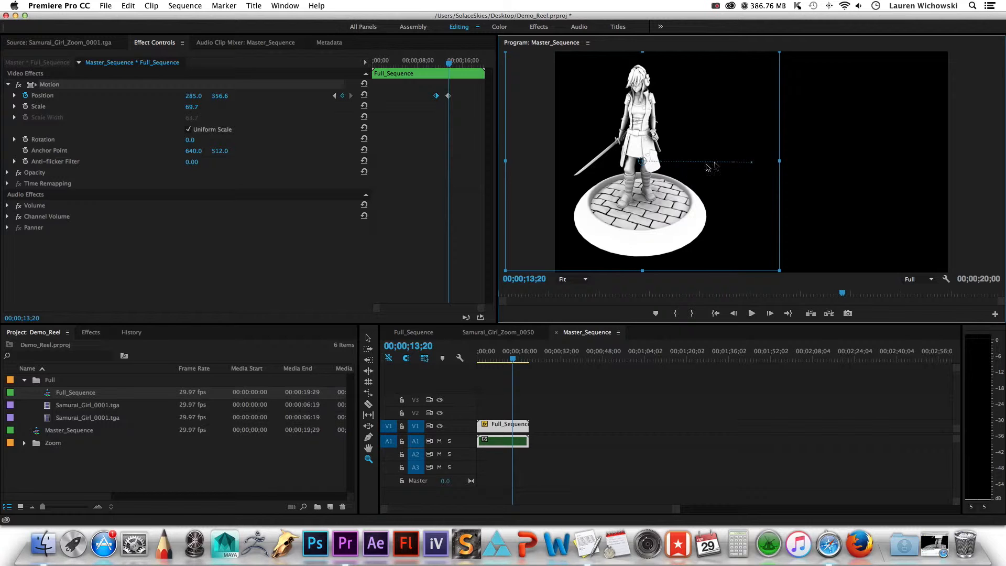
pyautogui.moveTo(645, 136); pyautogui.dragTo(648, 137)
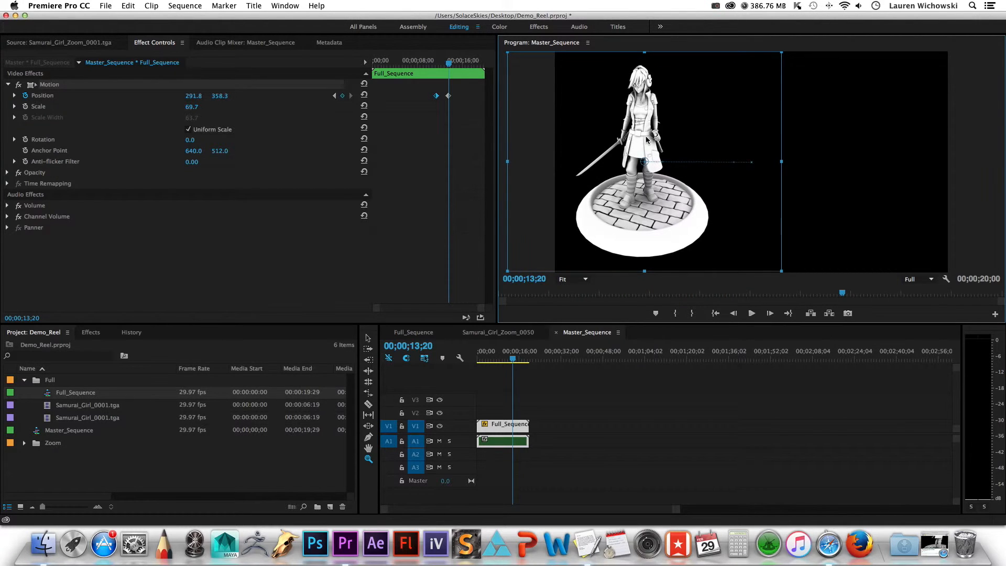
# Play Master_Sequence from the start to check the slide, and place the playhead at the second Position keyframe, about 00;00;13;15
pyautogui.press('Home')
pyautogui.press('space')
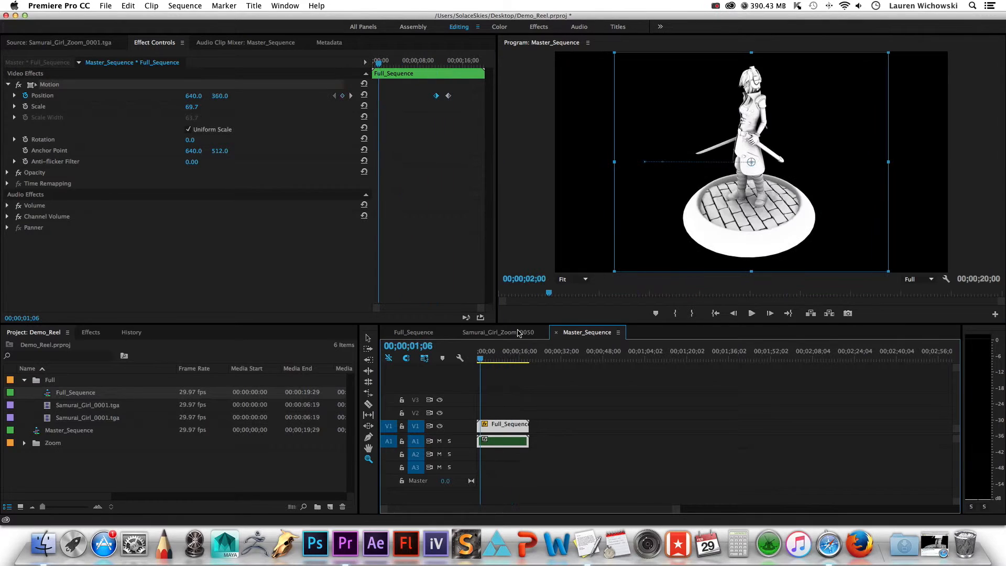
pyautogui.click(756, 317)
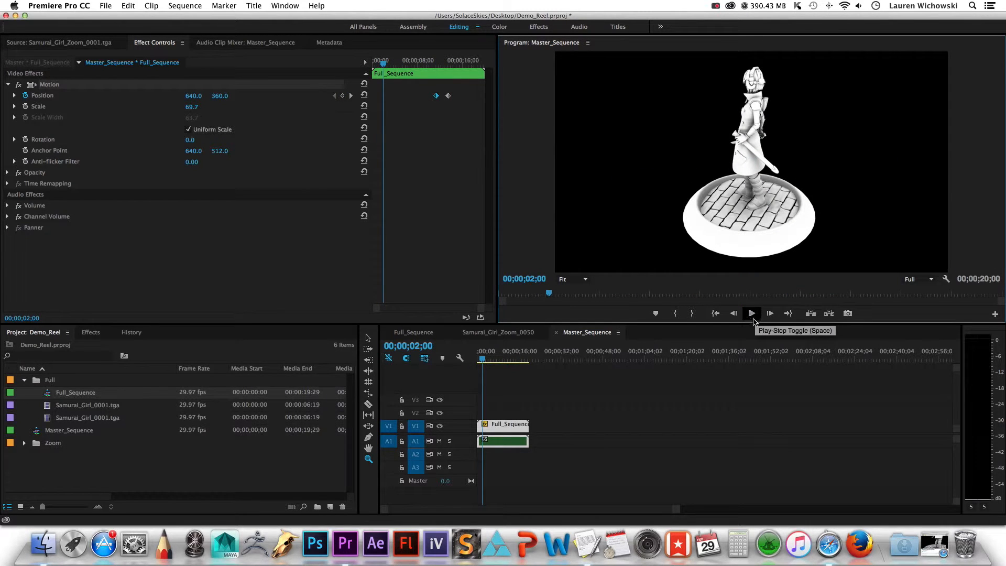
pyautogui.click(753, 316)
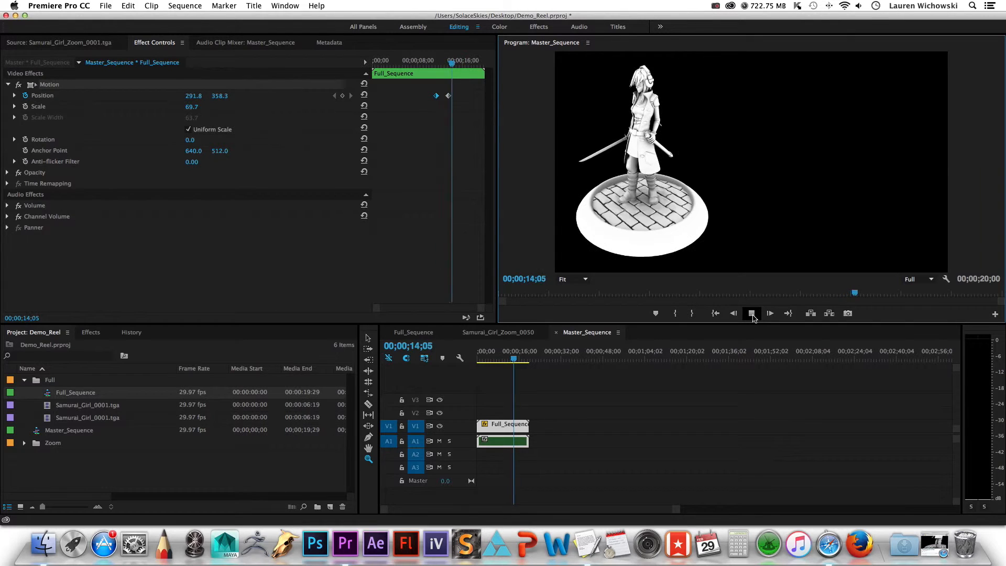
pyautogui.click(752, 314)
pyautogui.click(448, 96)
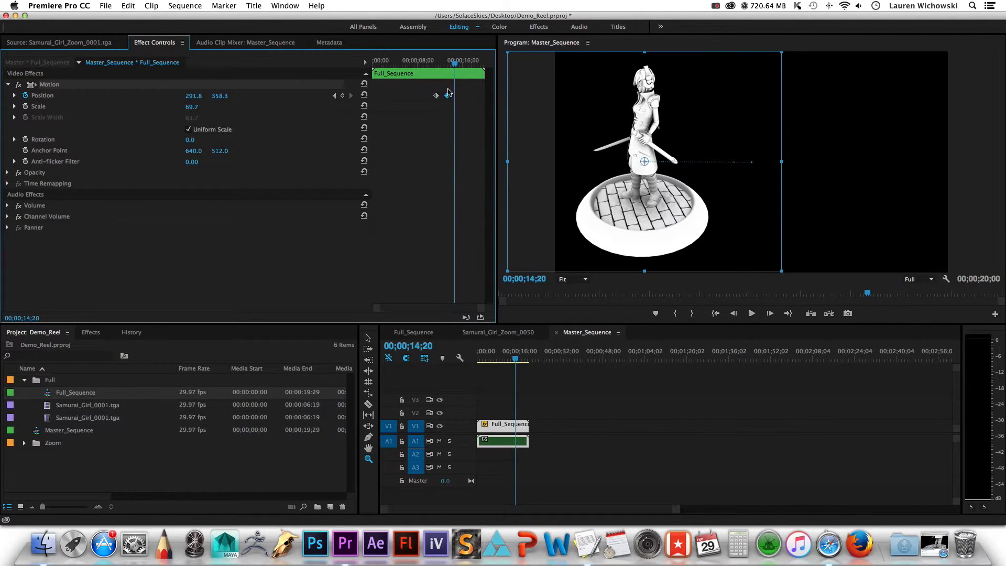
pyautogui.moveTo(455, 69)
pyautogui.mouseDown()
pyautogui.moveTo(435, 70)
pyautogui.moveTo(449, 71)
pyautogui.mouseUp()
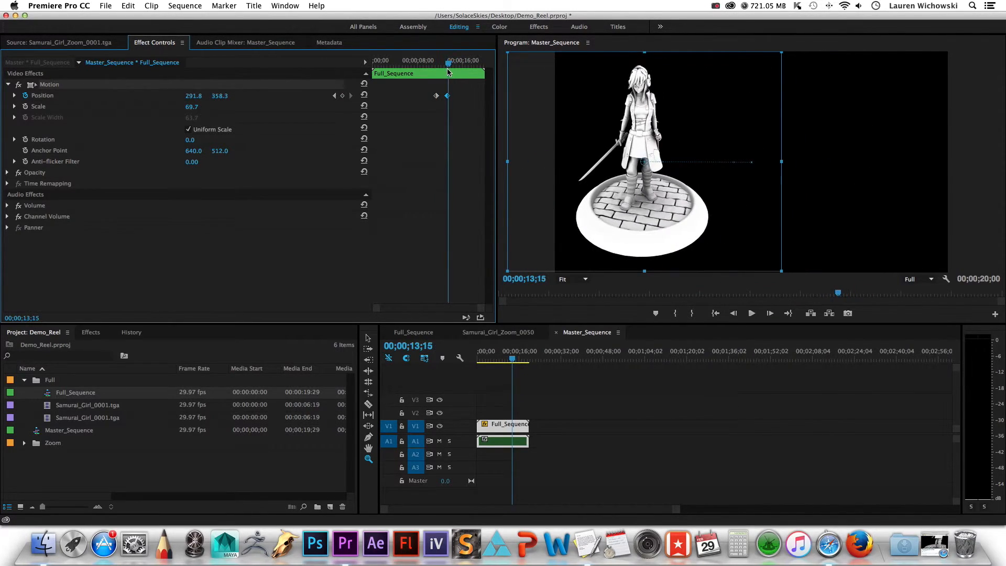
# Place Samurai_Girl_Zoom_0050 from the Zoom bin on V2 at 00;00;13;18, overlapping Full_Sequence, and scrub Master_Sequence to check the overlap
pyautogui.click(24, 443)
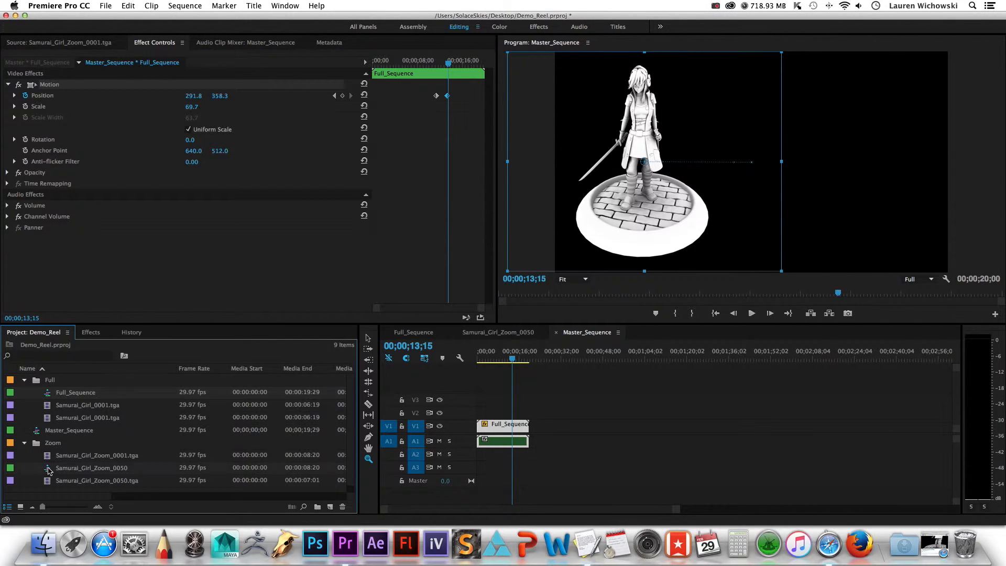
pyautogui.moveTo(49, 470); pyautogui.dragTo(540, 446)
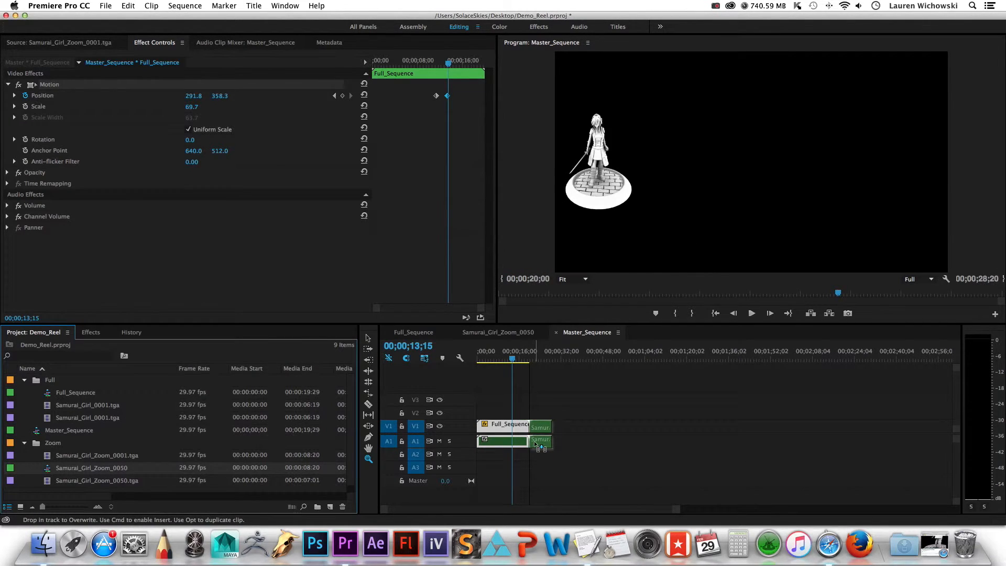
pyautogui.press('super+z')
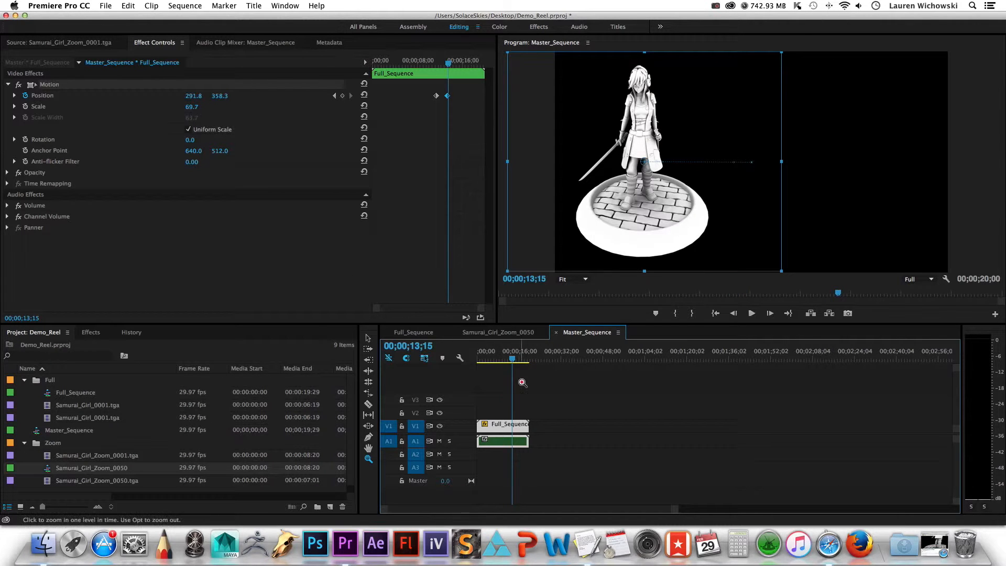
pyautogui.moveTo(512, 359); pyautogui.dragTo(509, 360)
pyautogui.moveTo(511, 360); pyautogui.dragTo(510, 362)
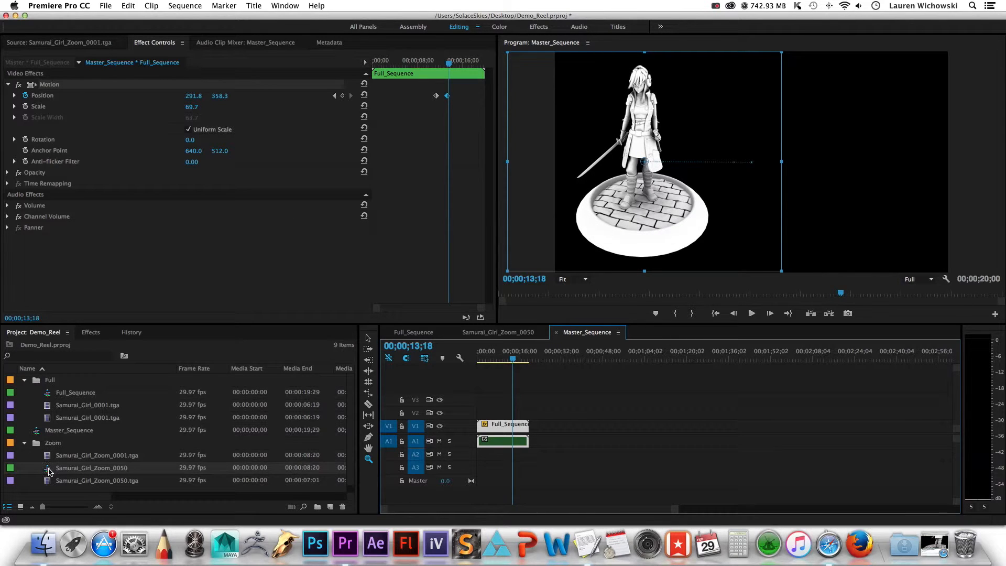
pyautogui.moveTo(49, 471); pyautogui.dragTo(514, 407)
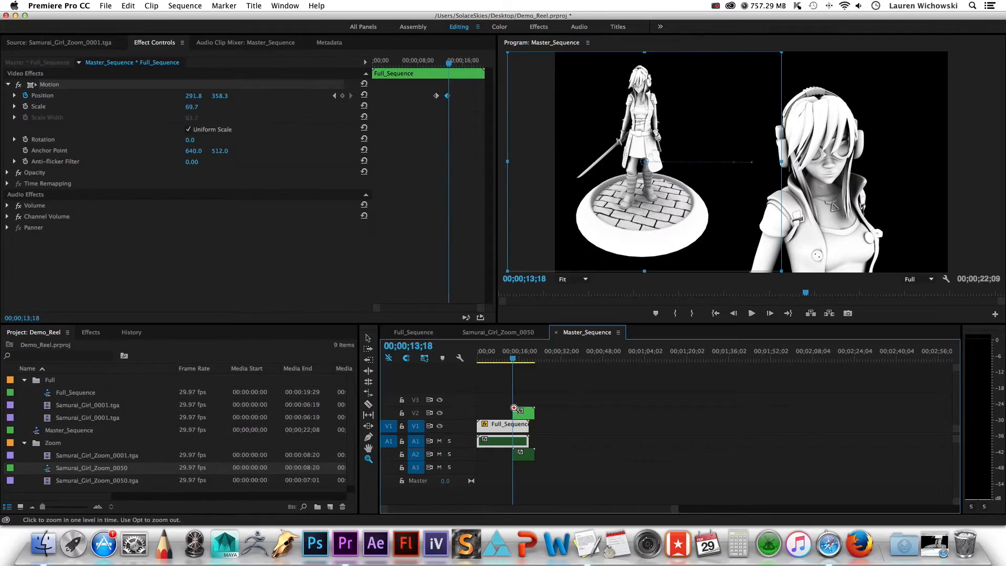
pyautogui.moveTo(515, 362); pyautogui.dragTo(403, 379)
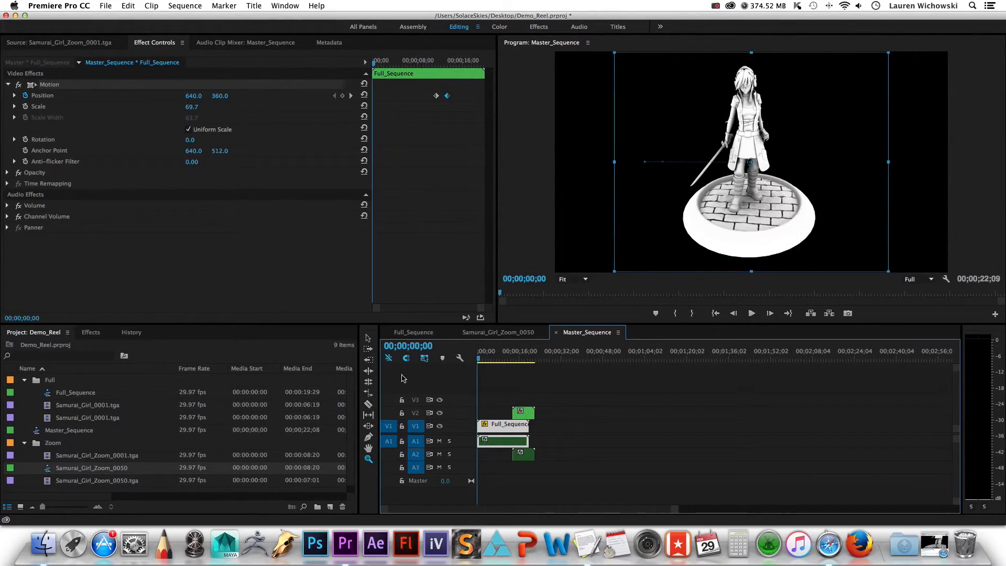
pyautogui.moveTo(485, 364); pyautogui.dragTo(523, 380)
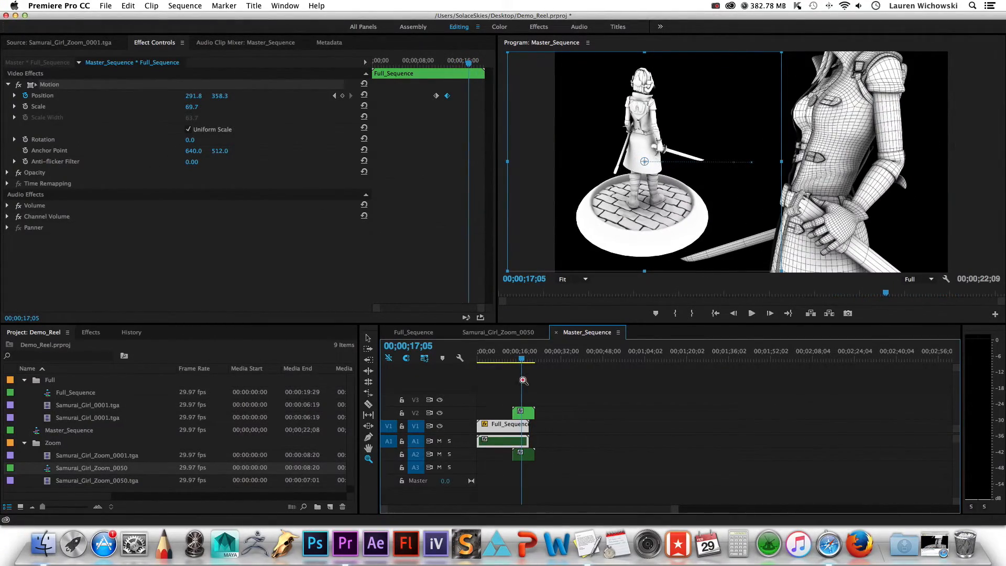
# Add a Cross Dissolve to the end of Full_Sequence on V1 and shift Samurai_Girl_Zoom_0050 on V2 to start at about 00;00;14;15
pyautogui.click(89, 333)
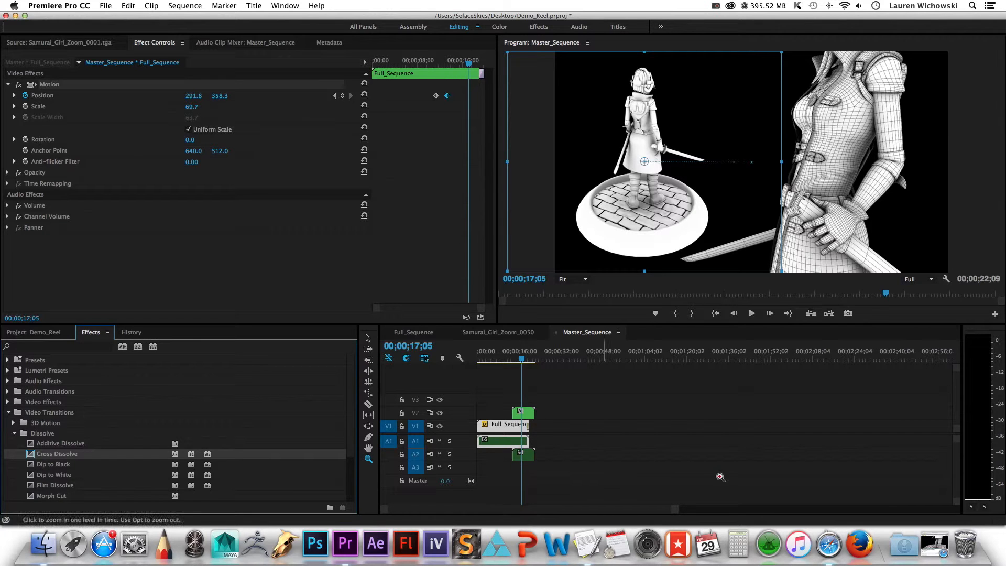
pyautogui.moveTo(674, 516); pyautogui.dragTo(587, 515)
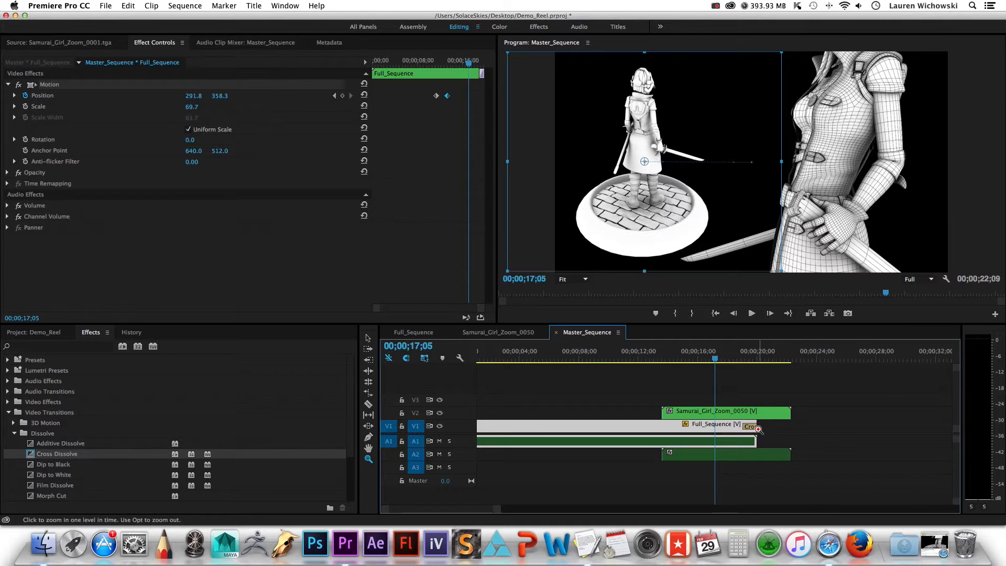
pyautogui.click(368, 338)
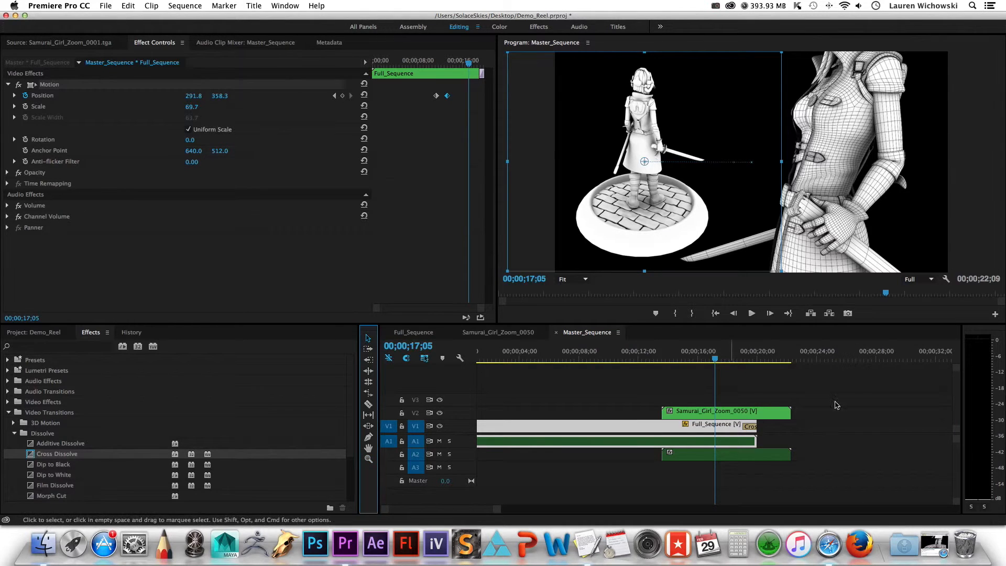
pyautogui.moveTo(757, 420); pyautogui.dragTo(715, 426)
pyautogui.moveTo(714, 360); pyautogui.dragTo(756, 362)
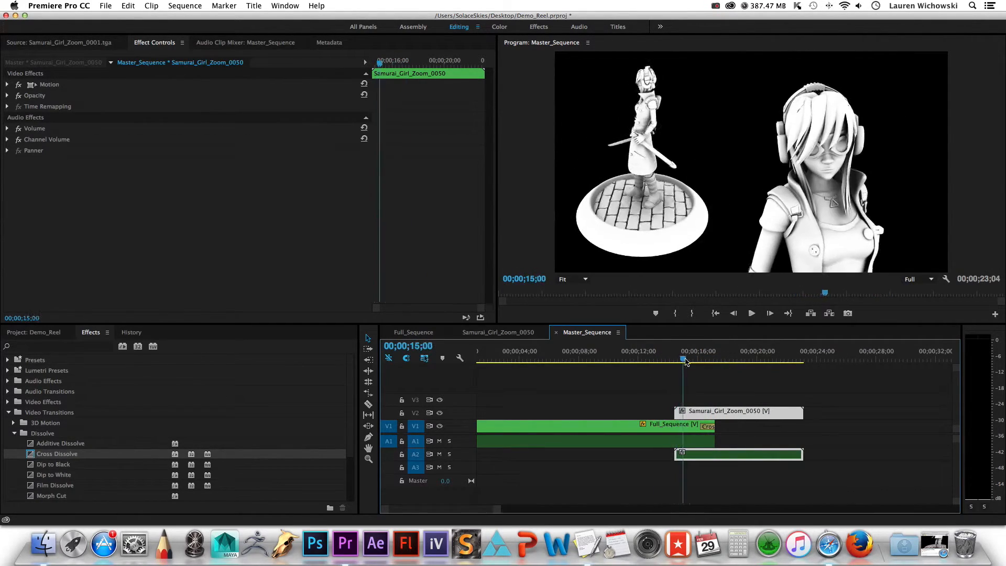
pyautogui.moveTo(714, 426); pyautogui.dragTo(755, 427)
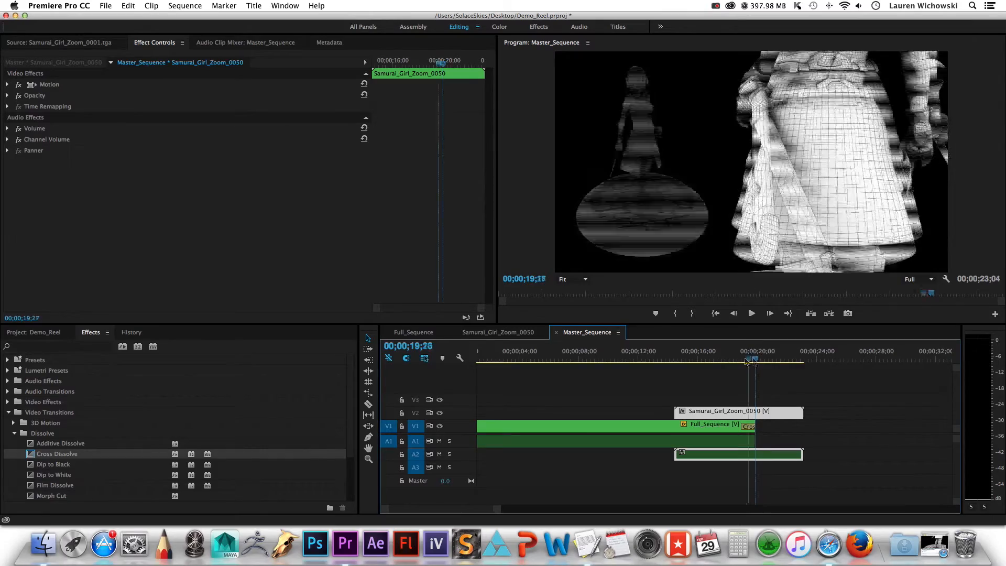
# Play the overlapping clips in Master_Sequence to check the fade-out, and place the playhead at the zoom clip's start, 00;00;14;15
pyautogui.click(701, 361)
pyautogui.click(751, 314)
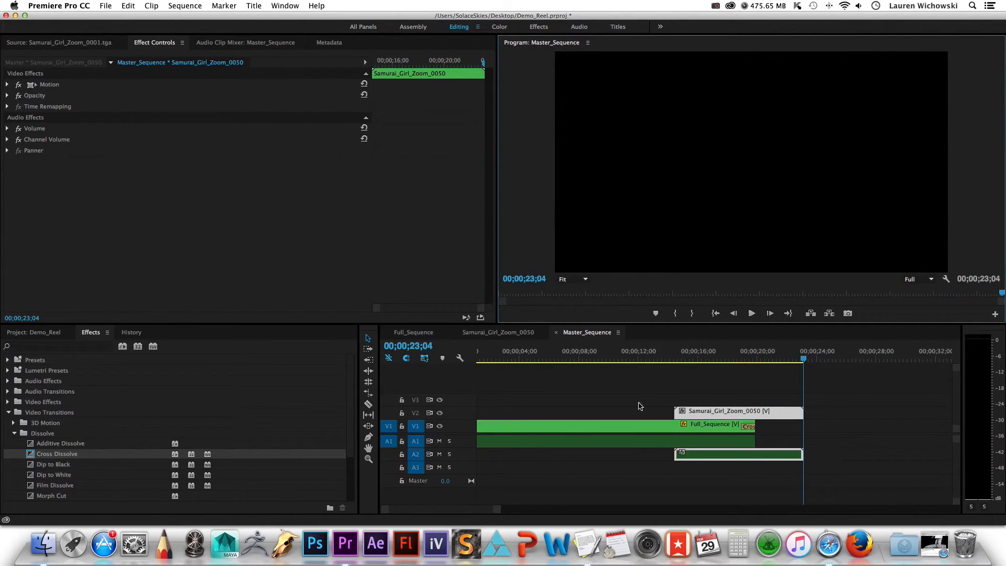
pyautogui.moveTo(559, 354); pyautogui.dragTo(694, 385)
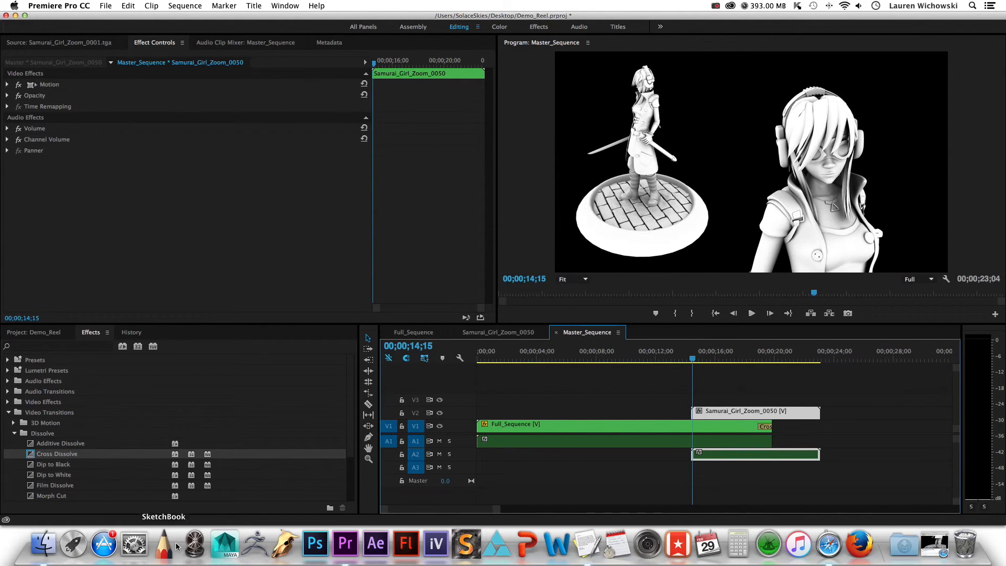
# Add a Cross Dissolve to the start of Samurai_Girl_Zoom_0050 on V2 and scrub Master_Sequence from the beginning to review both transitions
pyautogui.click(36, 455)
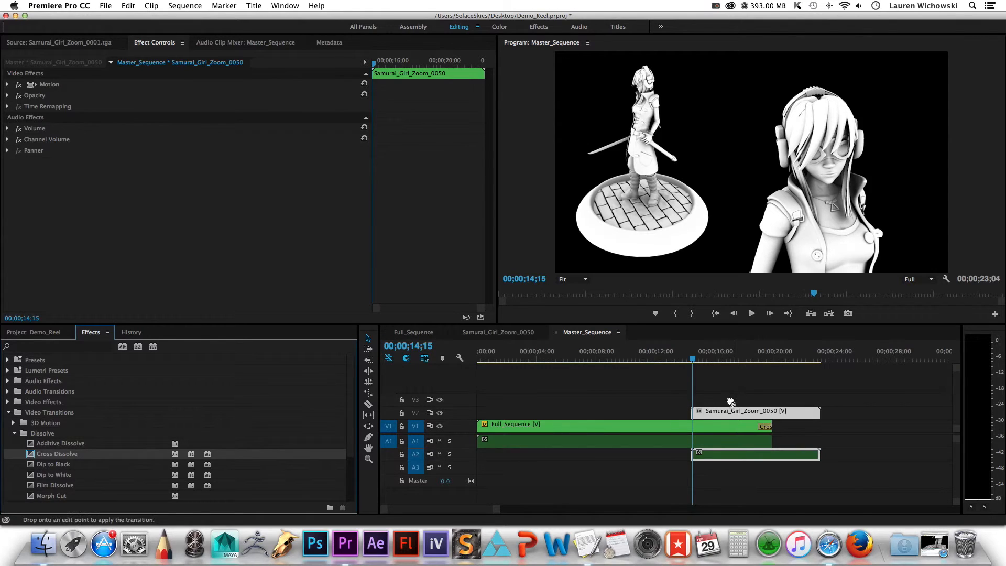
pyautogui.moveTo(697, 415); pyautogui.dragTo(698, 414)
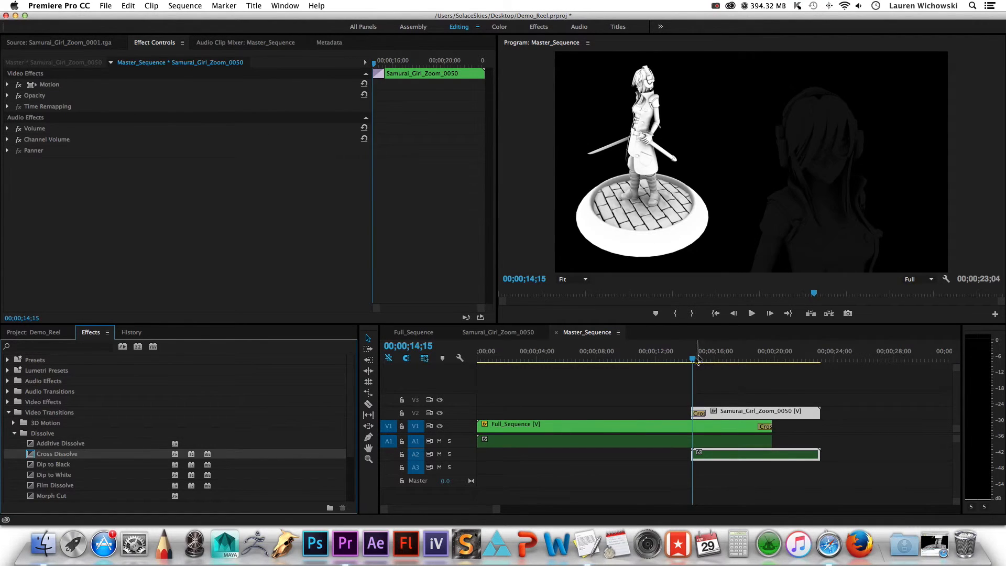
pyautogui.moveTo(698, 360); pyautogui.dragTo(424, 446)
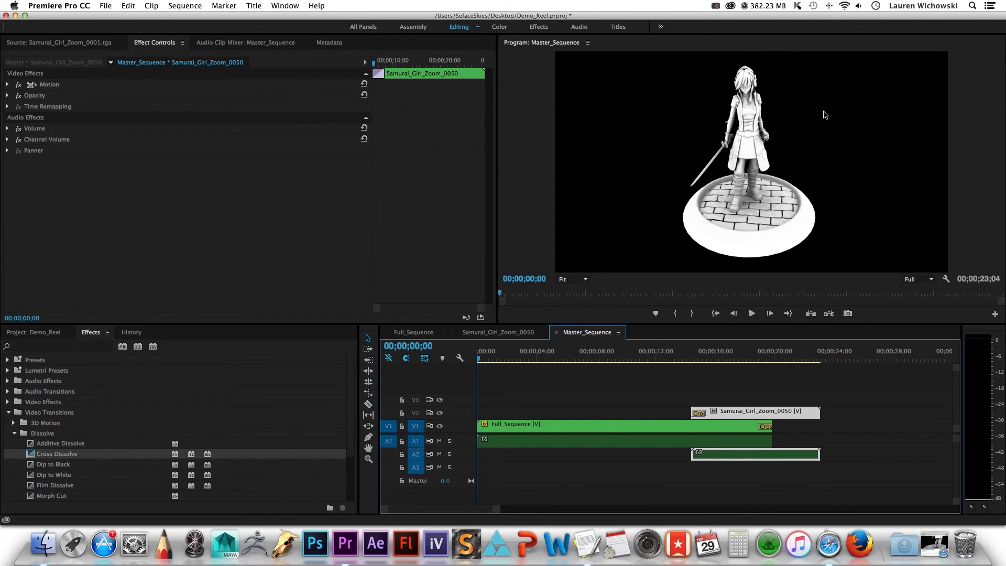
pyautogui.moveTo(506, 357); pyautogui.dragTo(776, 395)
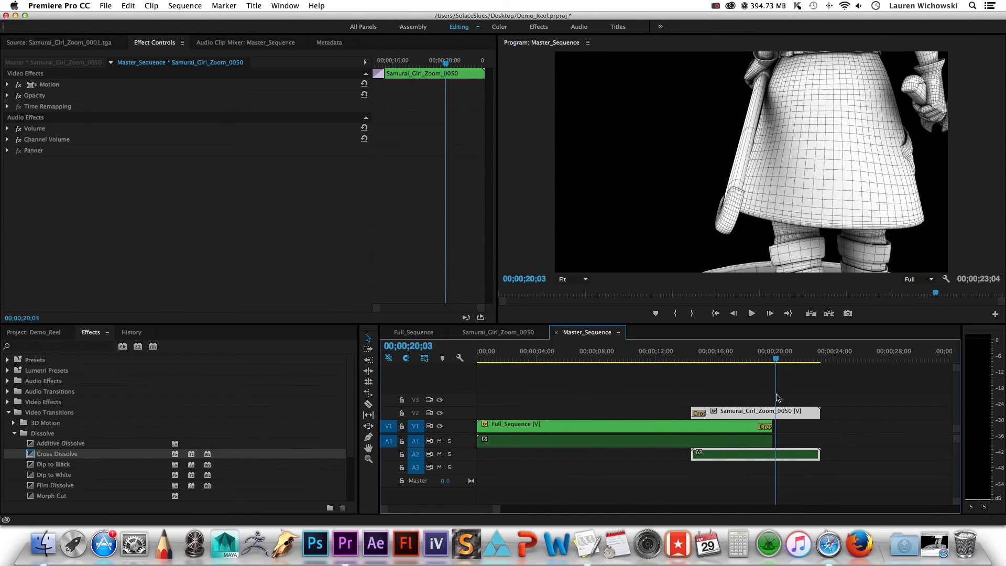
pyautogui.moveTo(780, 359); pyautogui.dragTo(432, 380)
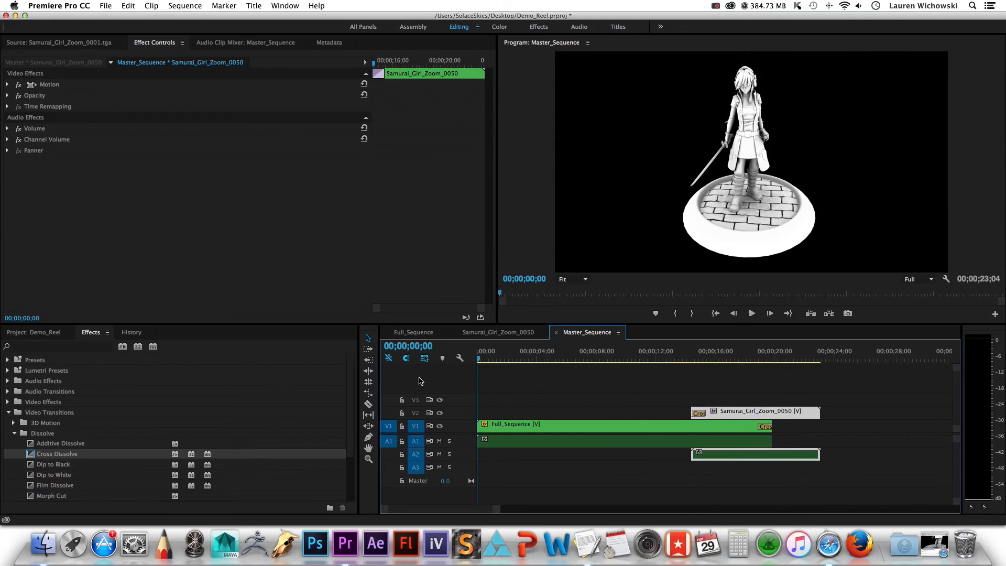